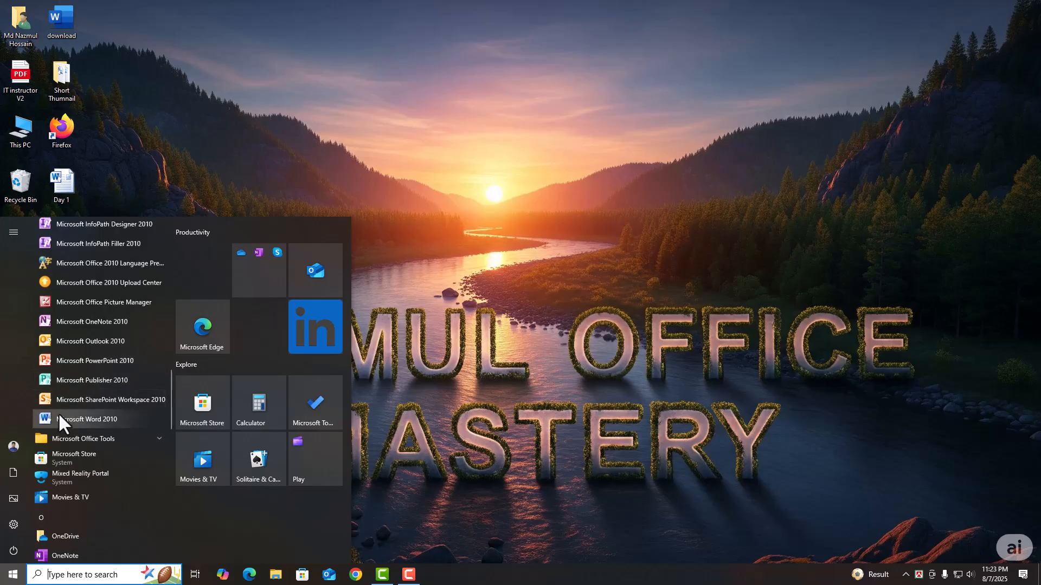
- Launch Word 2010 from Start and close it, then relaunch it via a 'word' search and close it
left_click(132, 418)
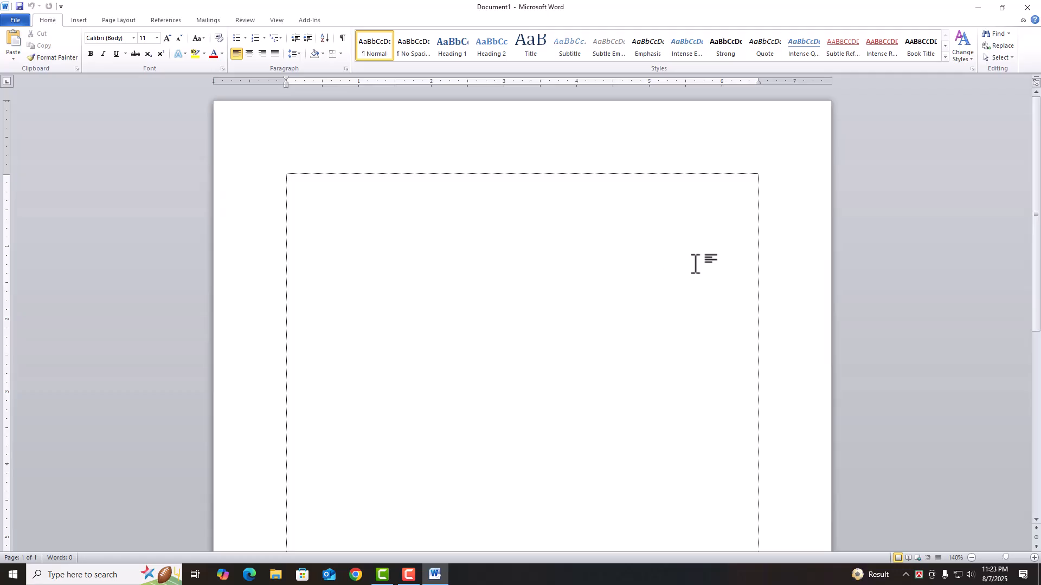
left_click(1028, 8)
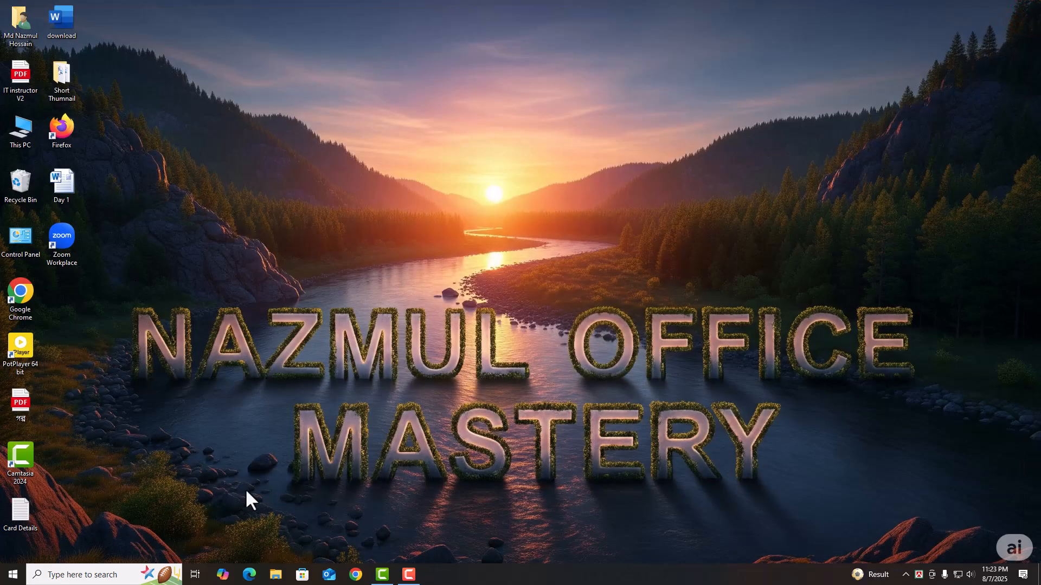
left_click(84, 574)
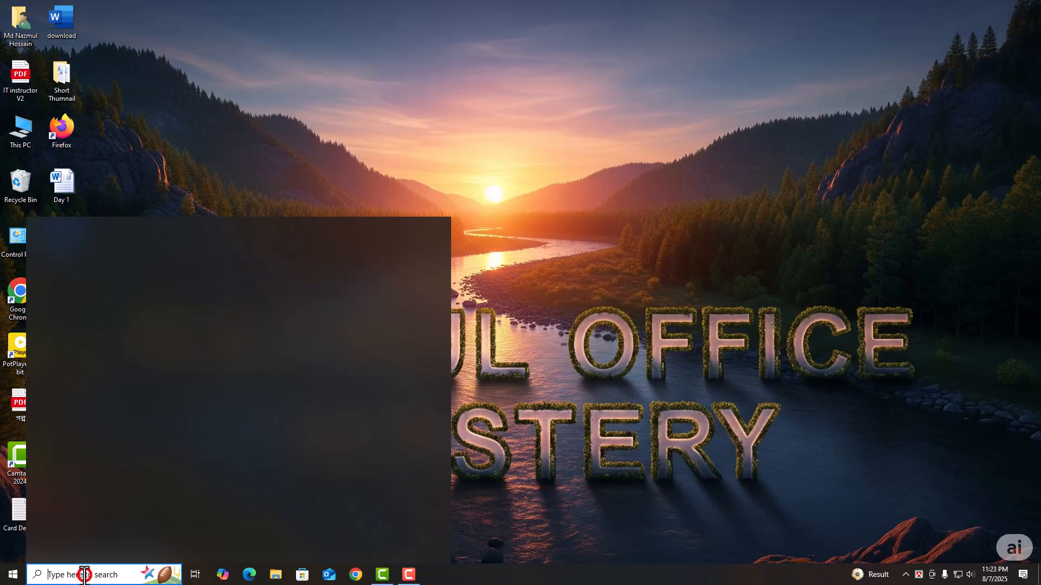
type("w")
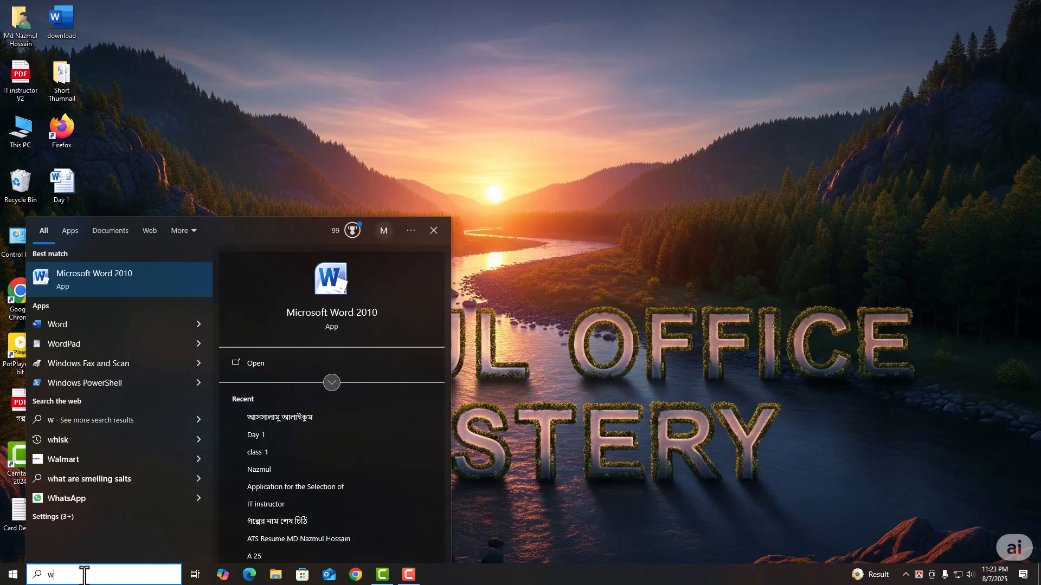
type("ord")
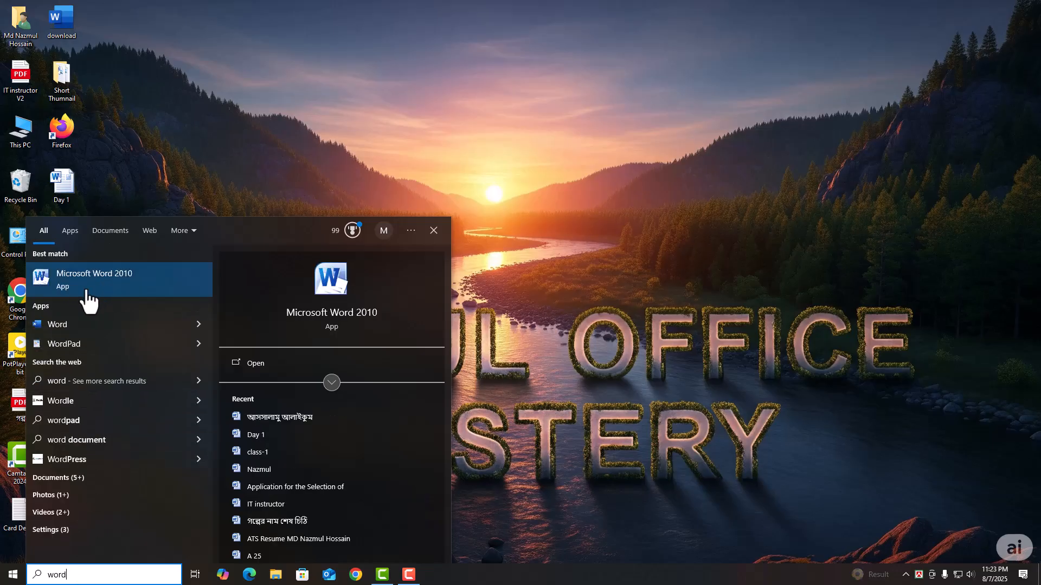
left_click(133, 279)
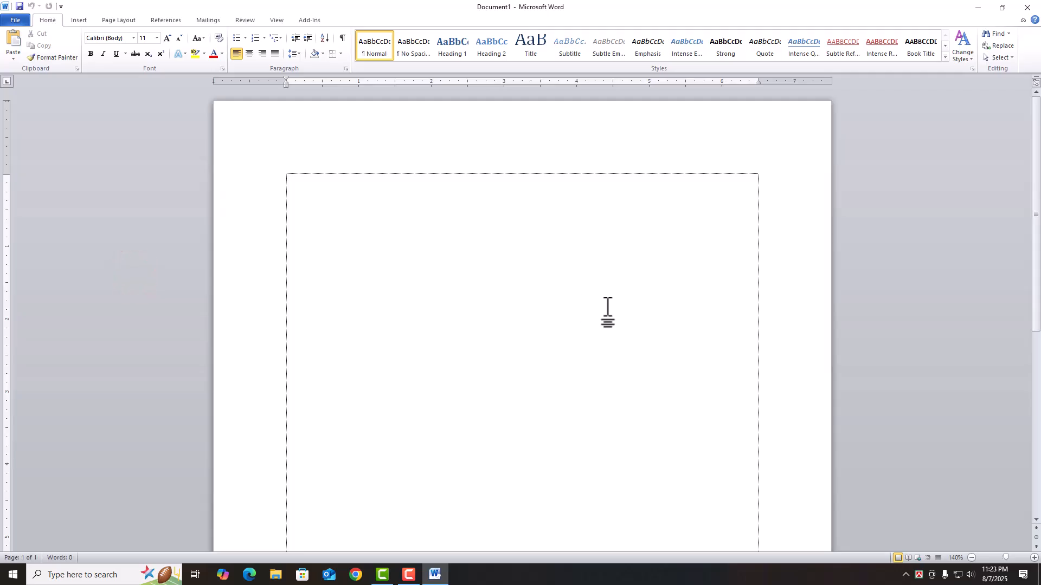
left_click(1026, 7)
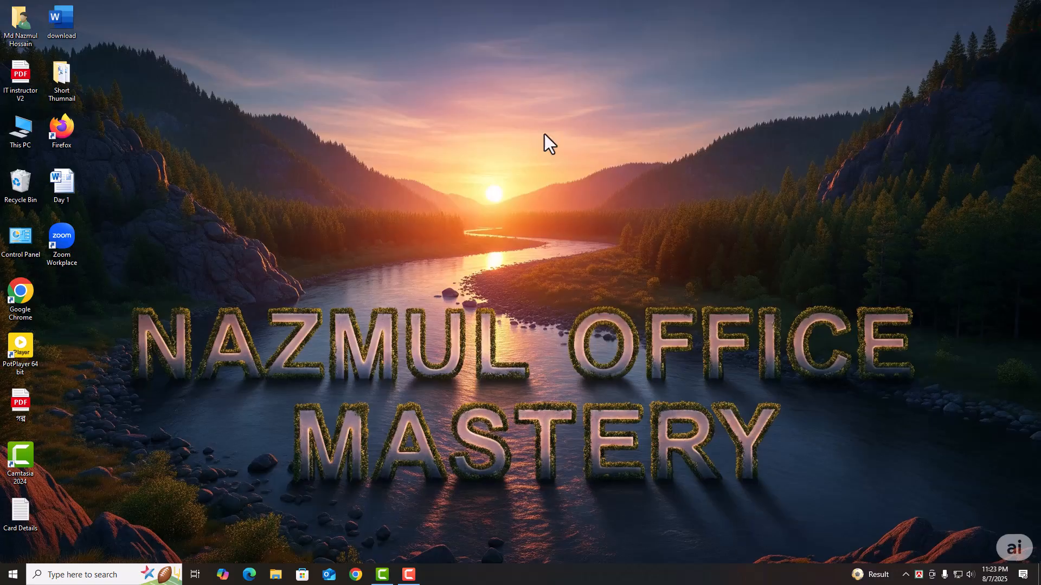
- Use the desktop's New > Microsoft Word Document menu to create a file named Class-1
right_click(561, 151)
left_click(600, 251)
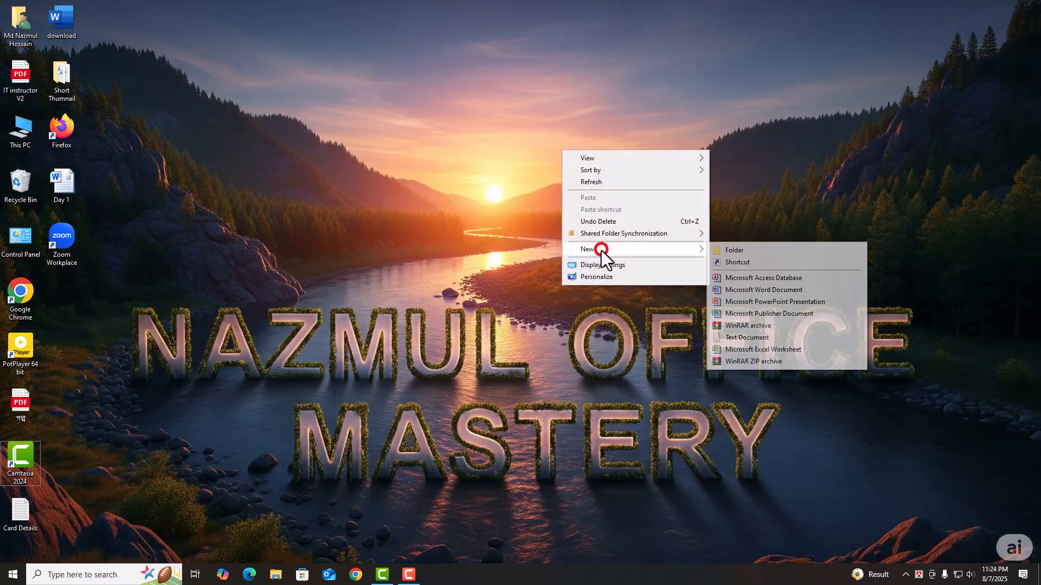
left_click(766, 290)
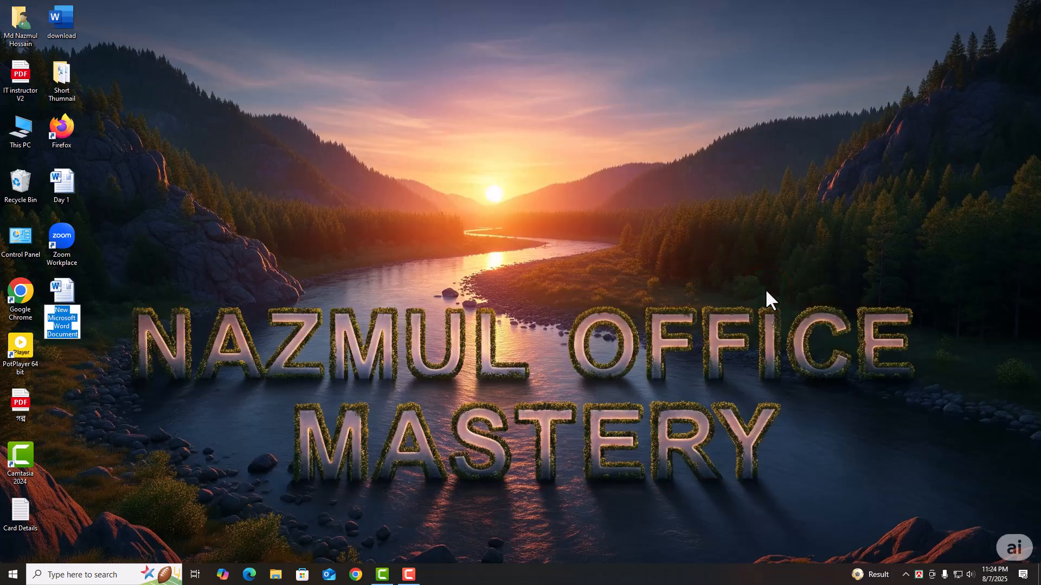
type("Class-1")
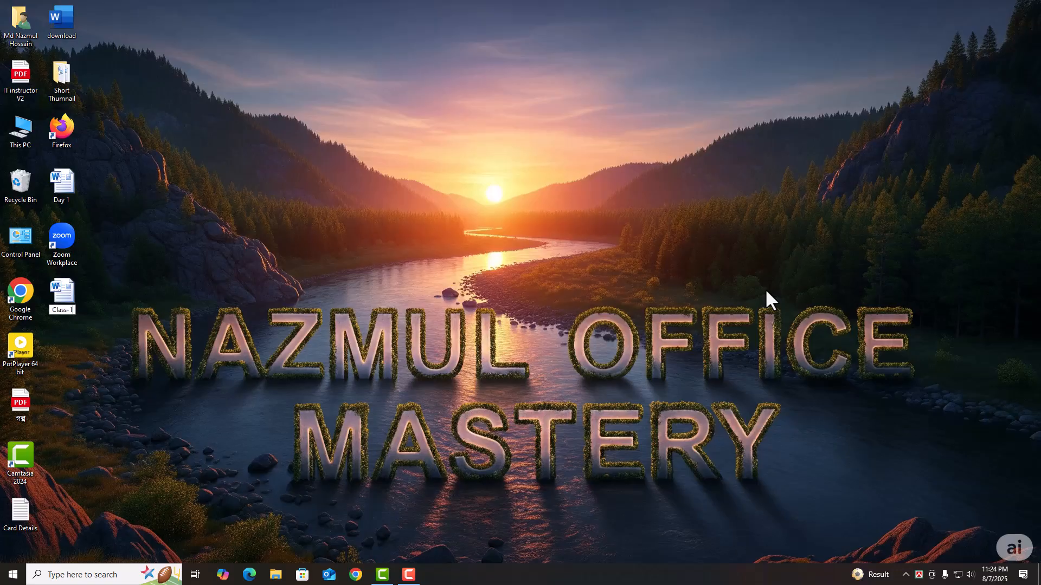
key("Return")
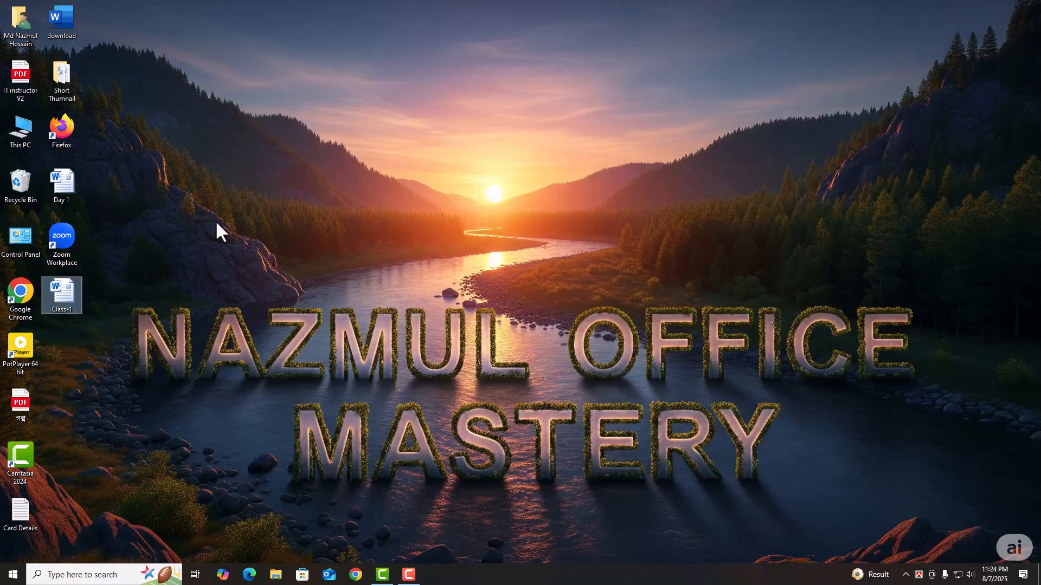
- Open Class-1 from the desktop, then restore and re-maximize the Word window
double_click(61, 301)
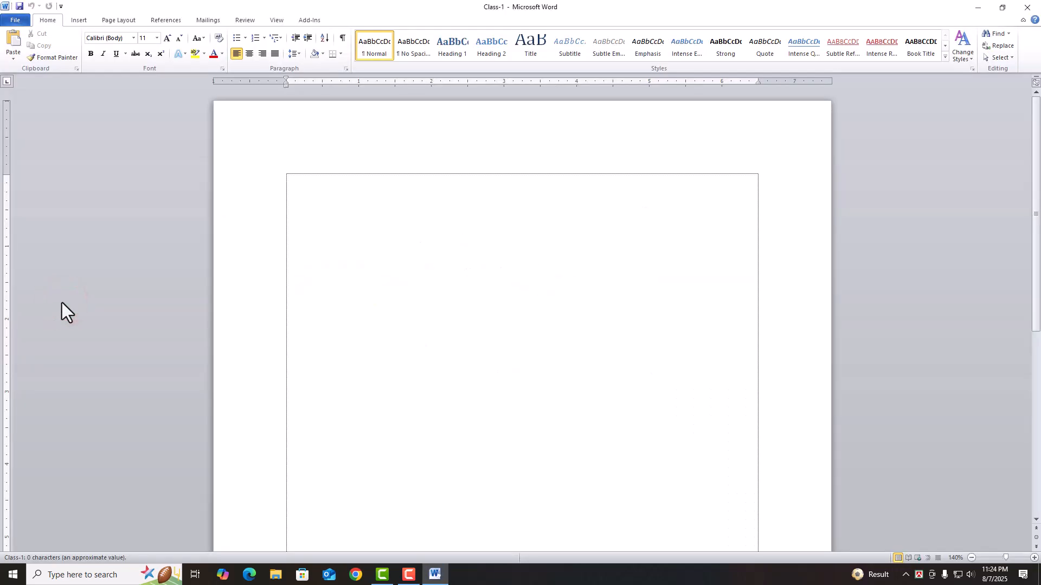
scroll(134, 314, "down", 6)
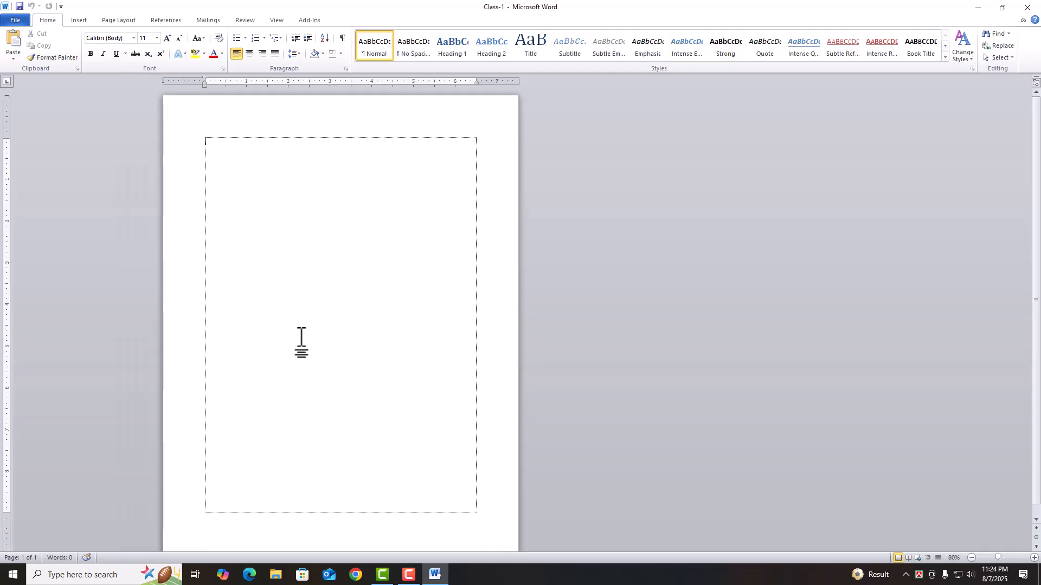
scroll(302, 337, "down", 1)
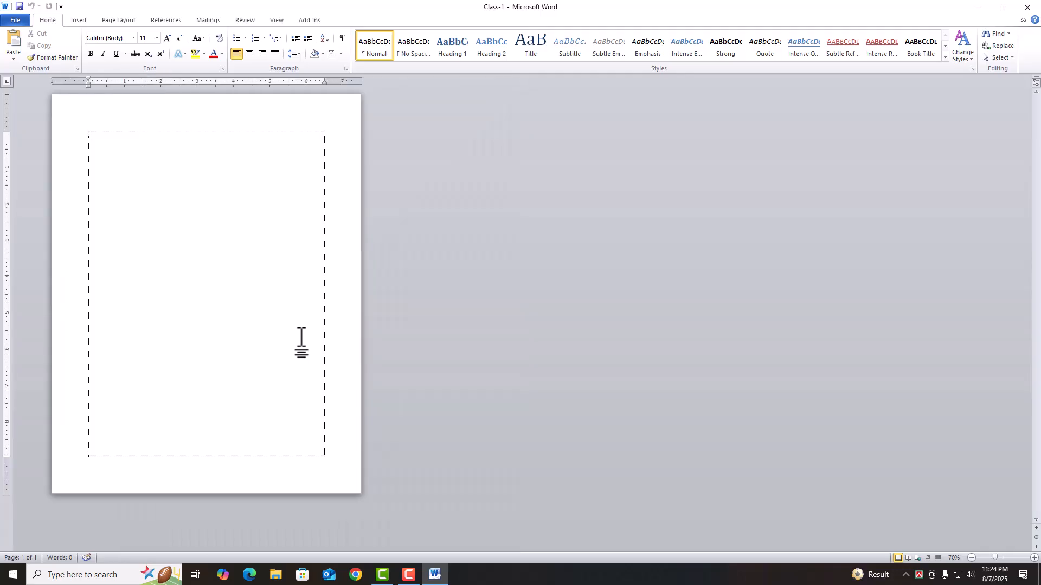
scroll(347, 332, "up", 8)
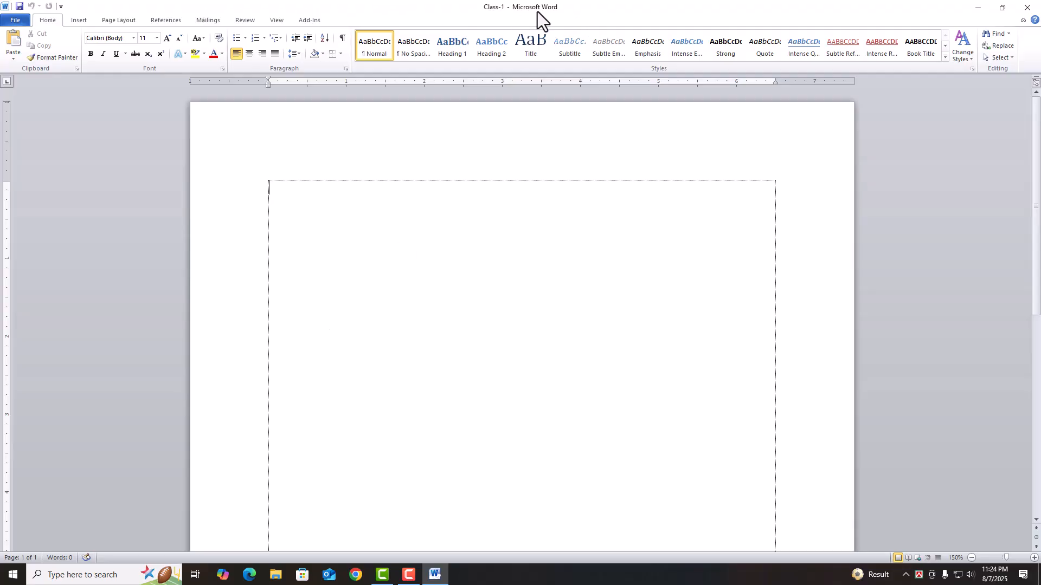
left_click(1001, 8)
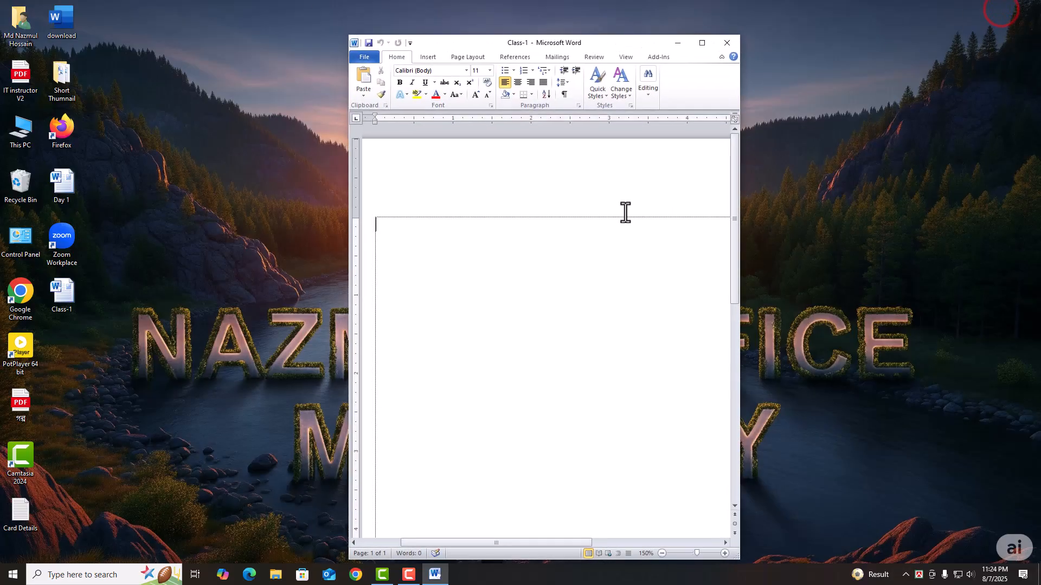
left_click(701, 43)
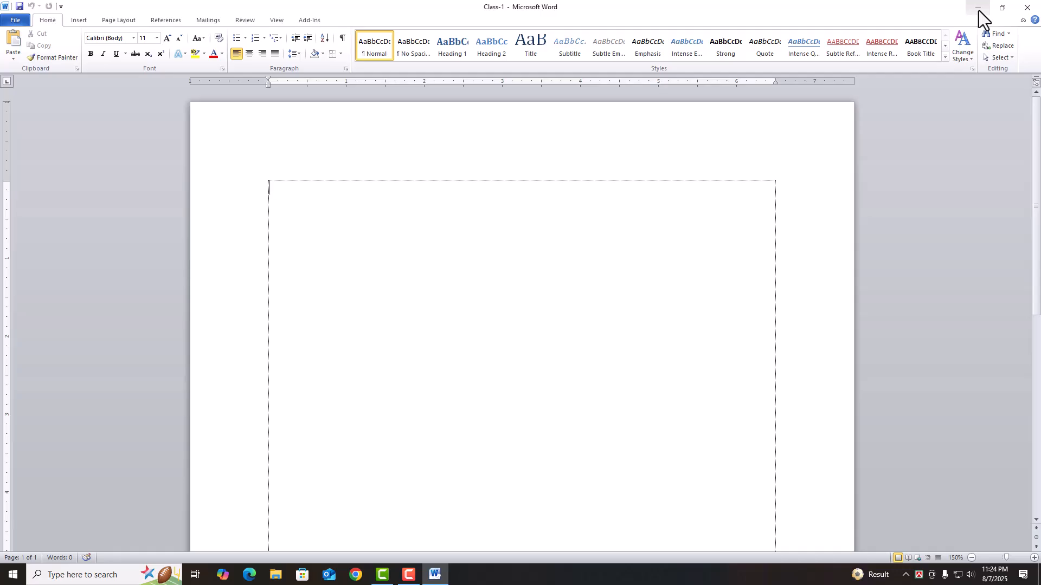
- Add New to the Quick Access Toolbar and test it by creating and closing two blank documents
left_click(62, 10)
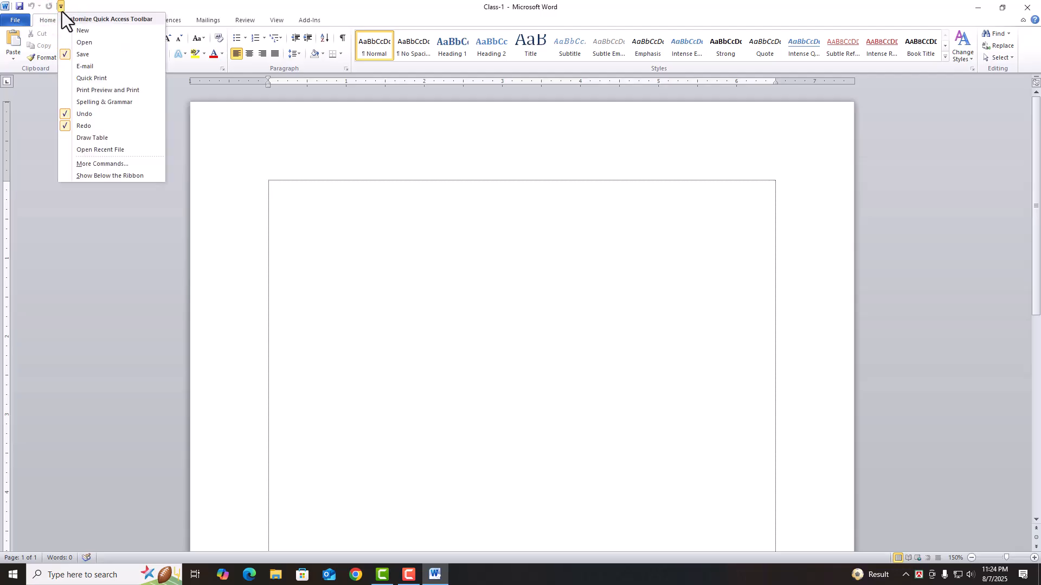
left_click(95, 34)
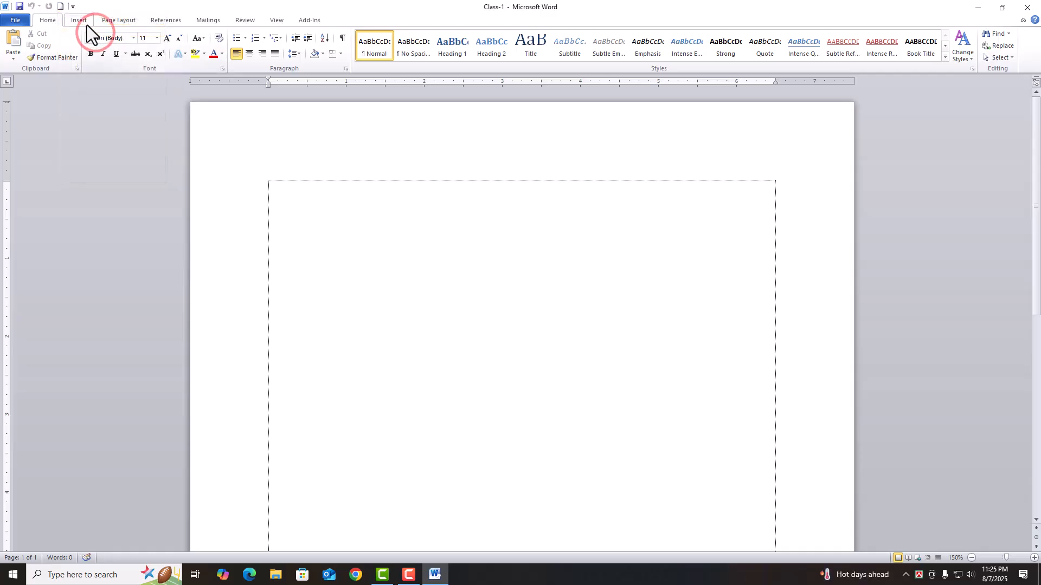
left_click(63, 9)
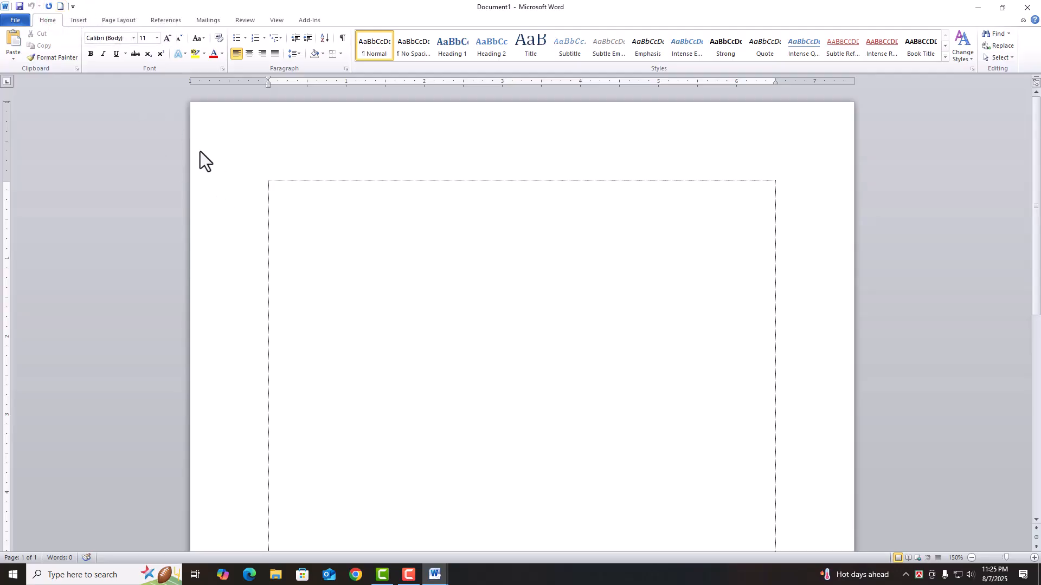
key("ctrl+w")
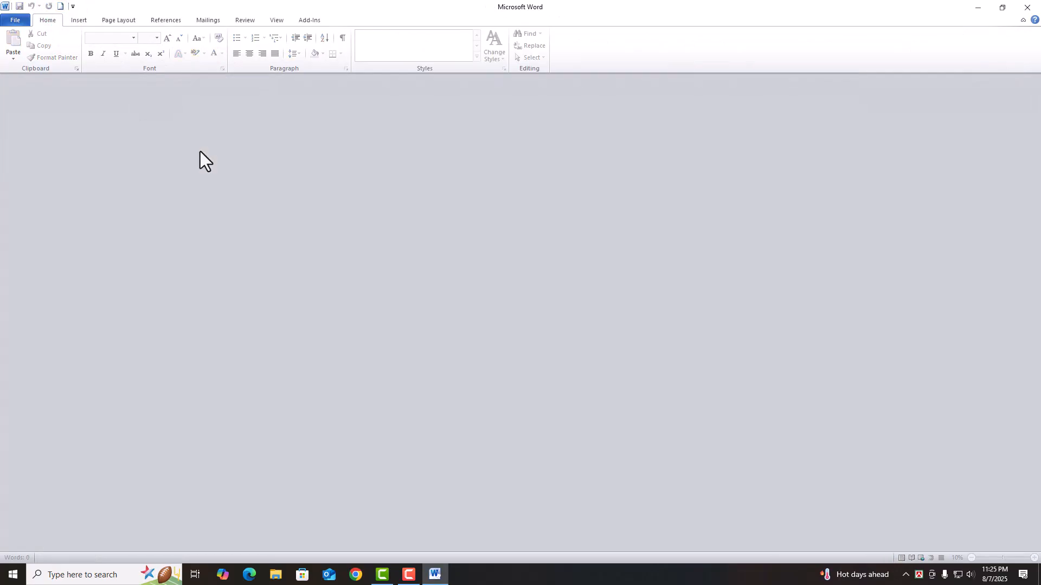
left_click(60, 8)
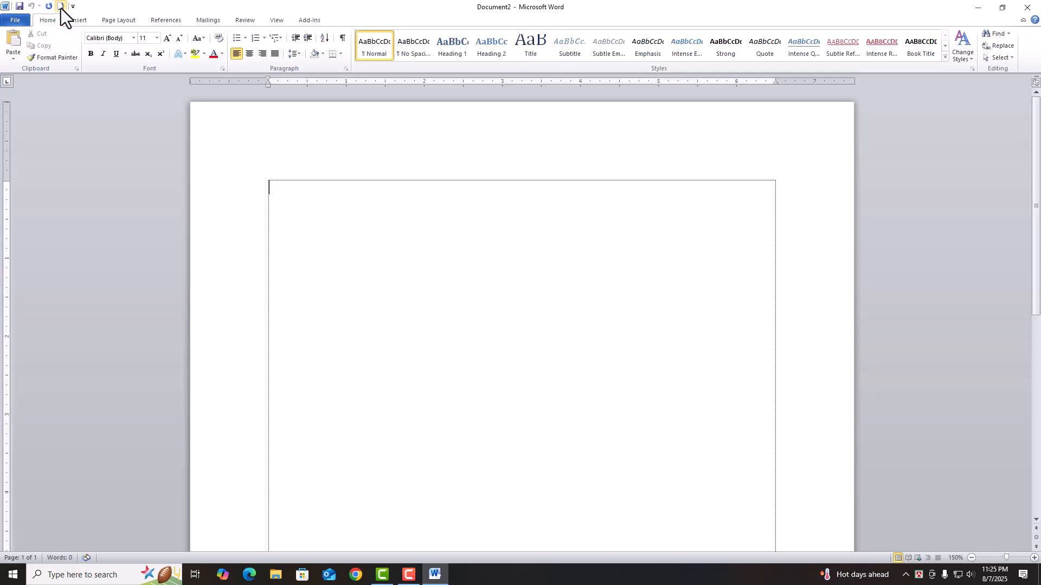
key("ctrl+w")
- Dismiss the Quick Access Toolbar menu unchanged and show the File menu's recent documents
left_click(73, 6)
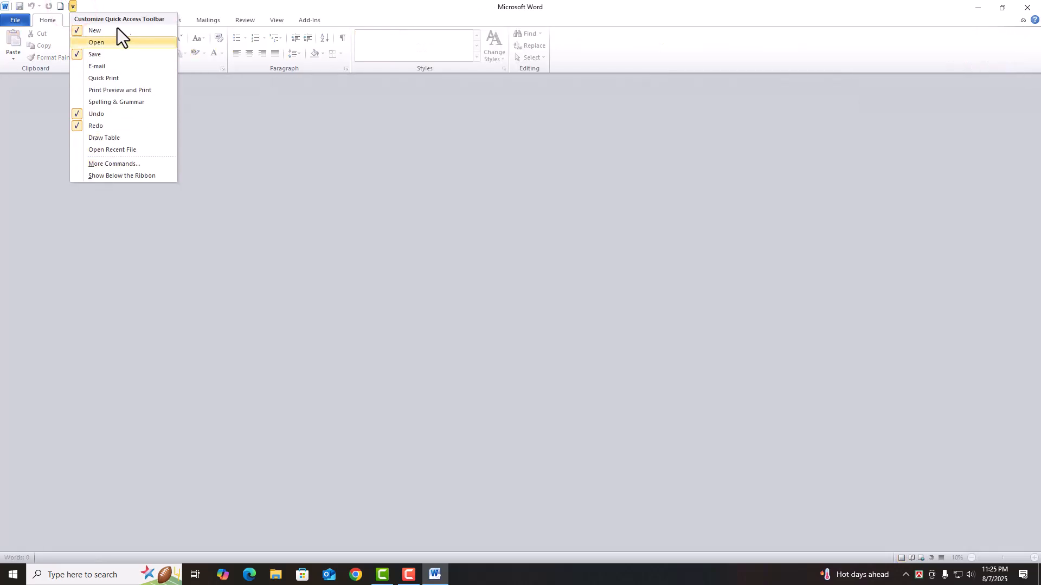
left_click(209, 7)
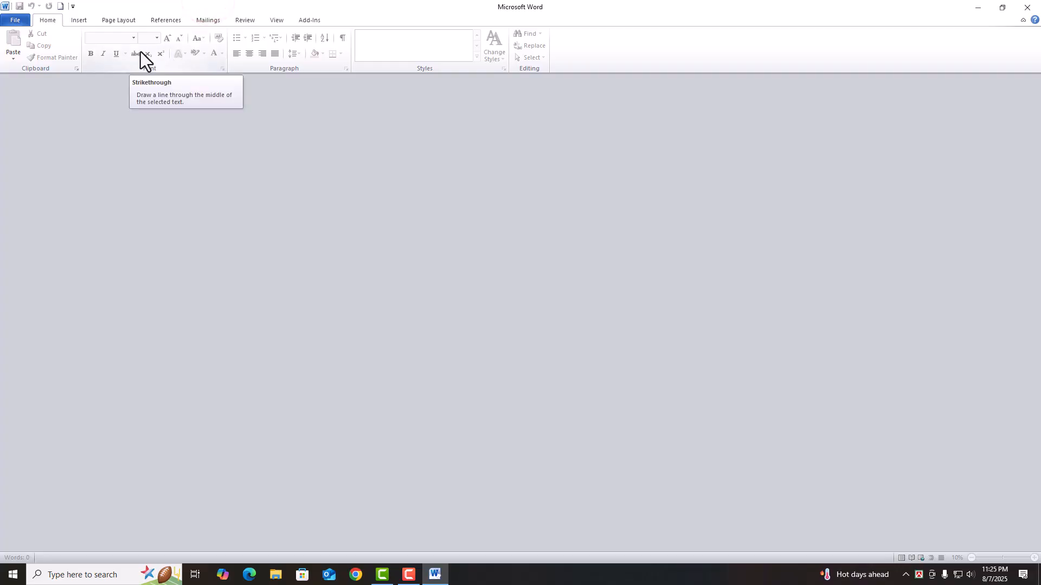
left_click(15, 21)
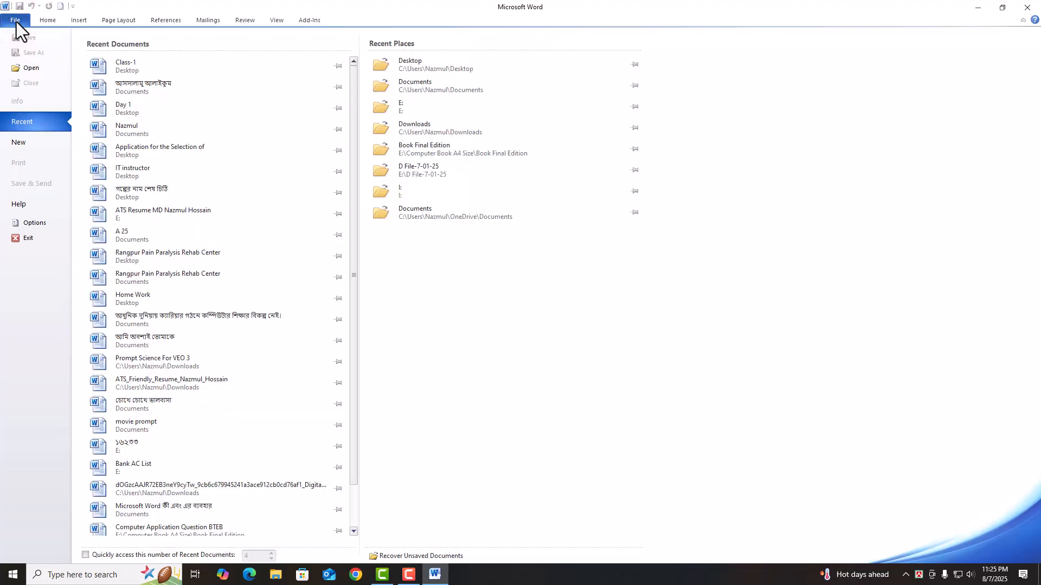
left_click(40, 144)
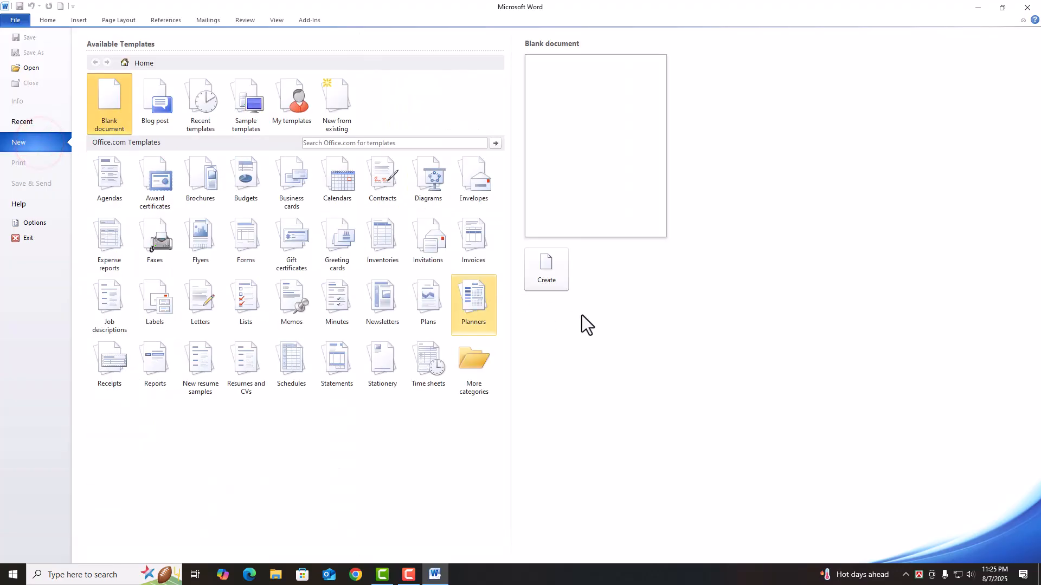
left_click(555, 268)
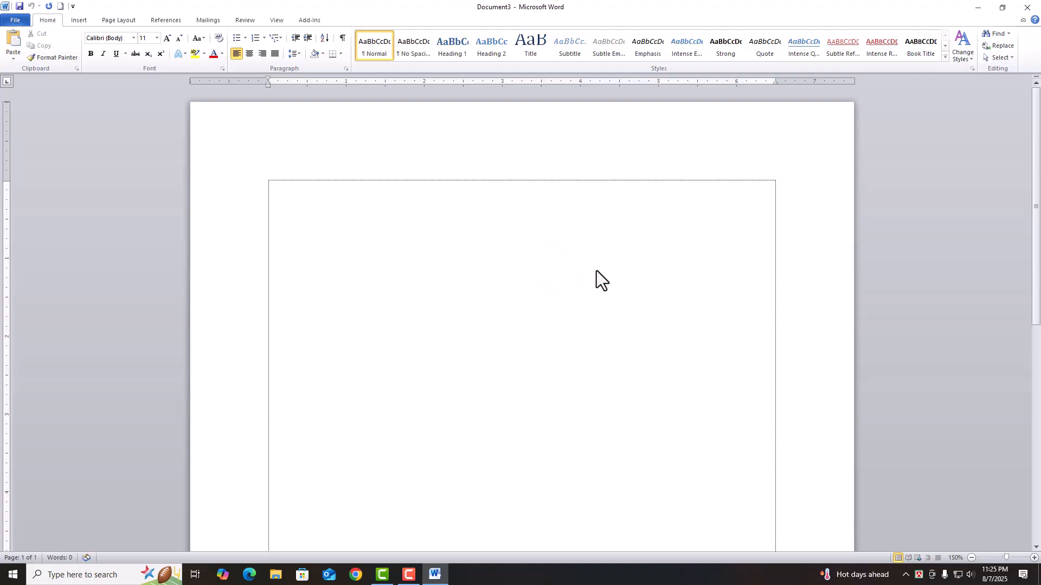
left_click_drag(1035, 163, 1038, 109)
left_click(222, 69)
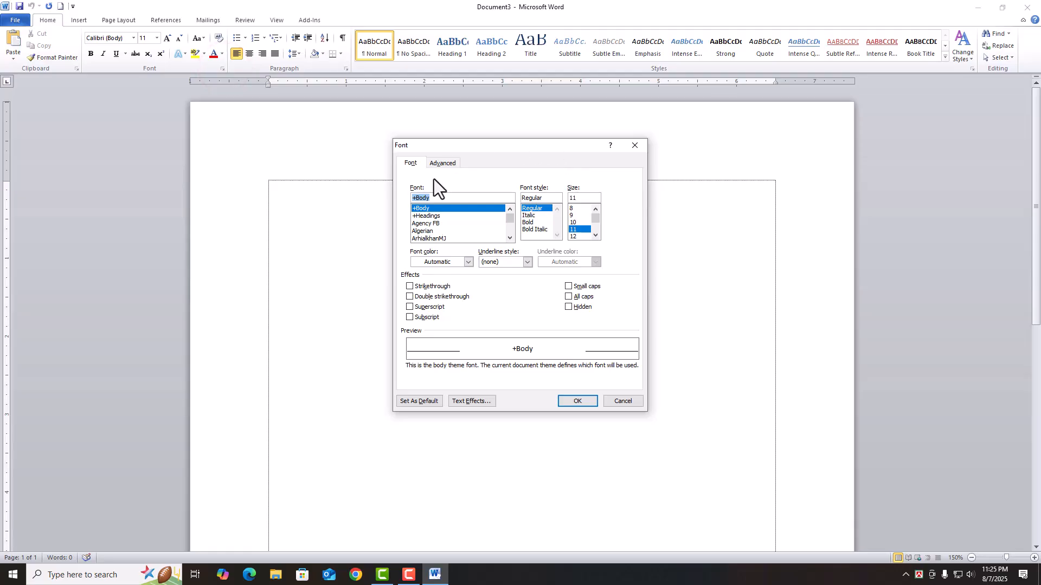
left_click(638, 146)
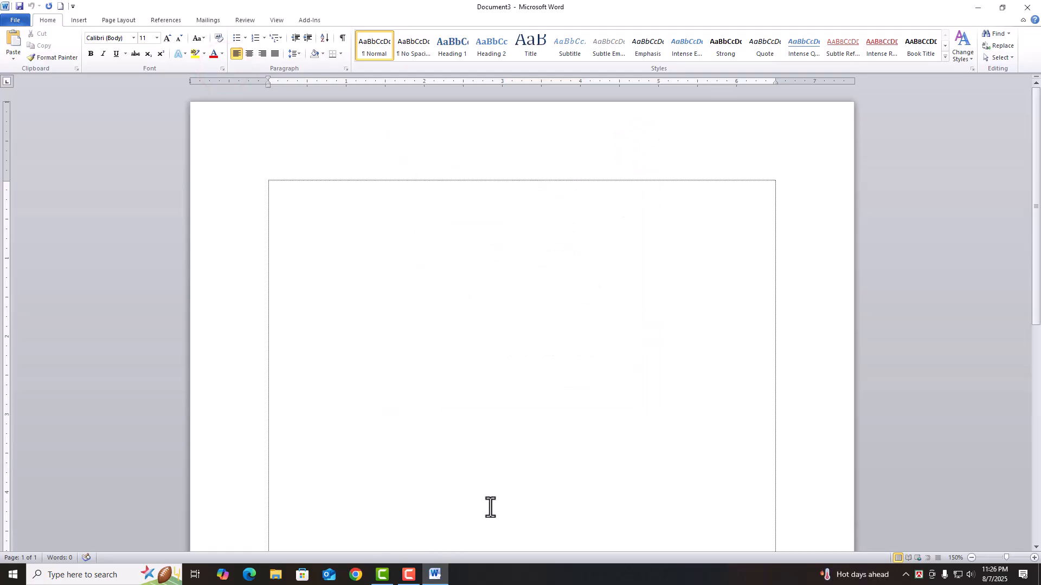
scroll(491, 509, "up", 19)
- Zoom the page in and out with the status-bar zoom and Ctrl+mouse wheel
left_click_drag(569, 549, 461, 550)
scroll(519, 489, "down", 14)
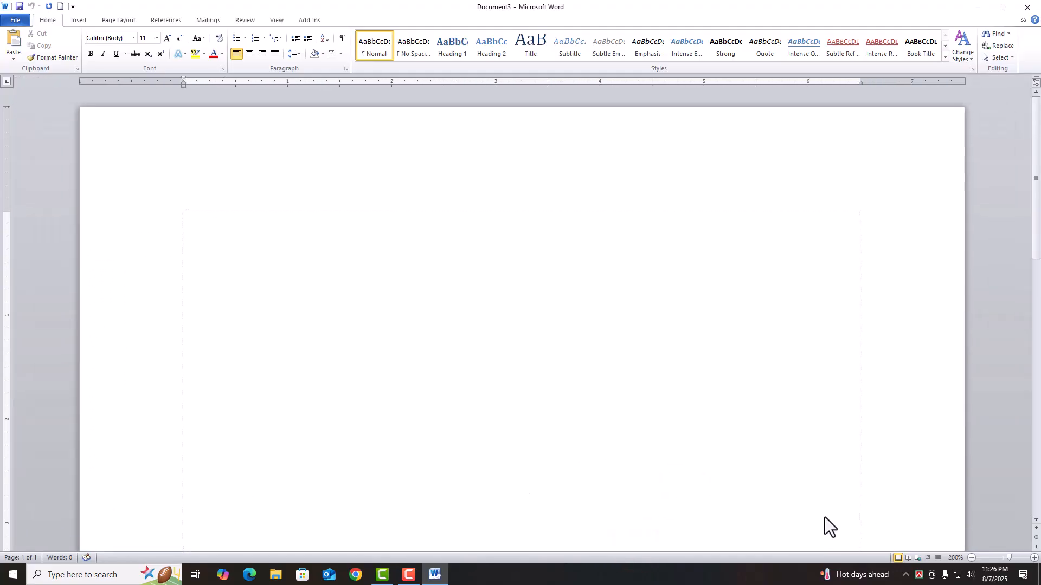
scroll(824, 517, "down", 11)
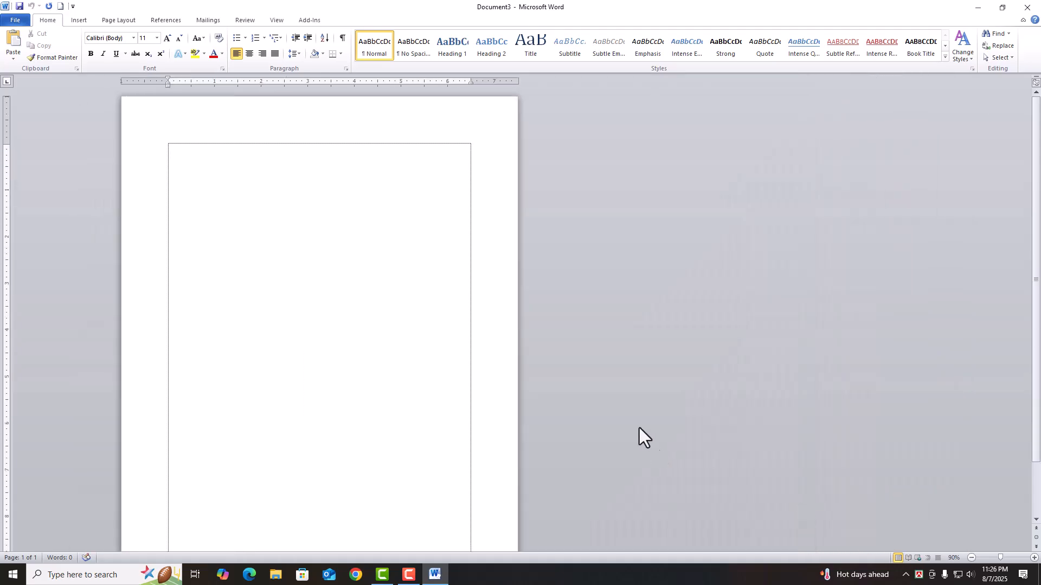
scroll(620, 406, "down", 6)
scroll(620, 406, "up", 15)
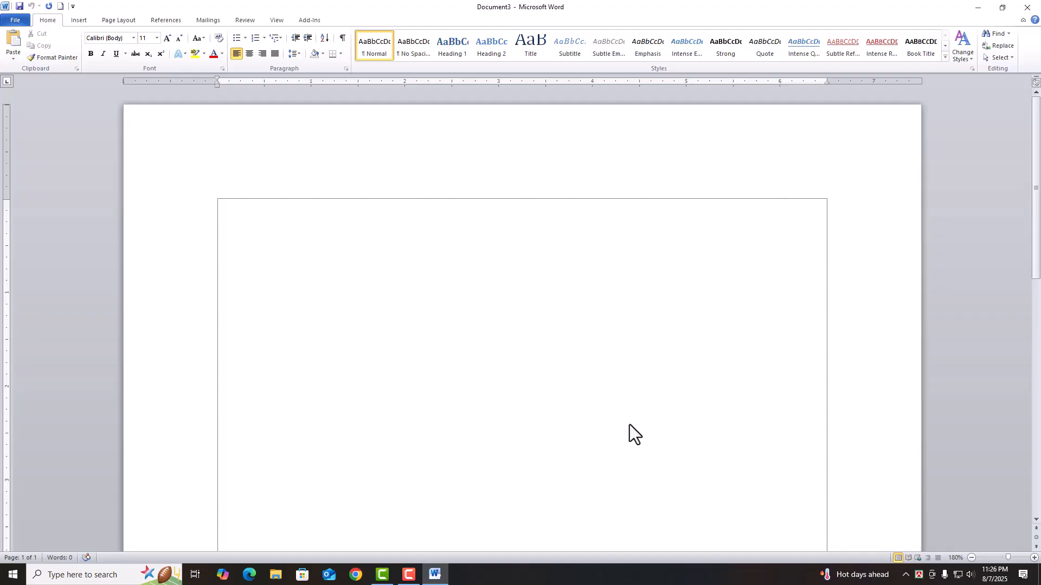
scroll(629, 425, "up", 11)
scroll(629, 424, "down", 4)
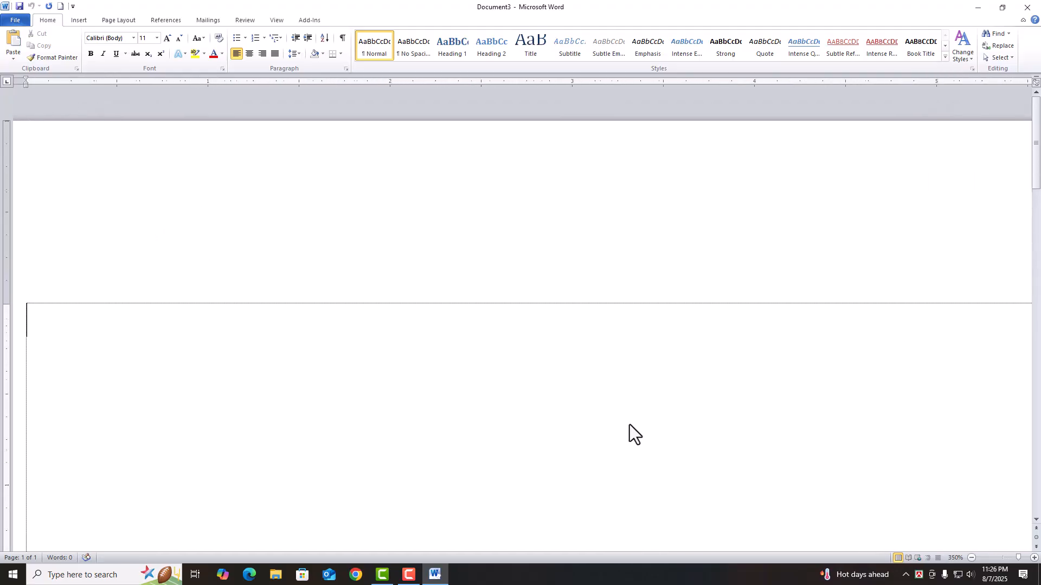
scroll(629, 425, "down", 20)
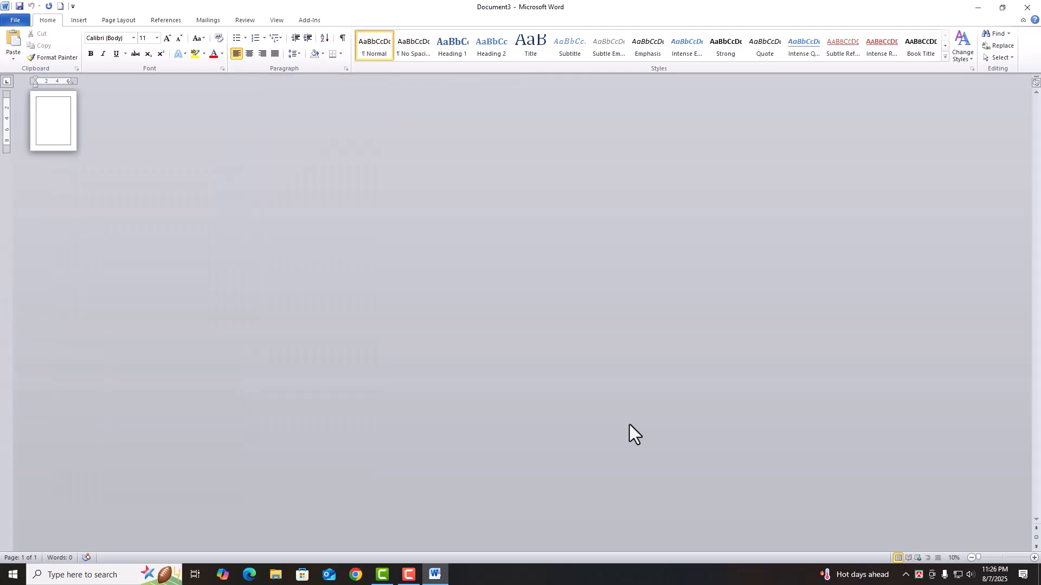
scroll(629, 424, "up", 15)
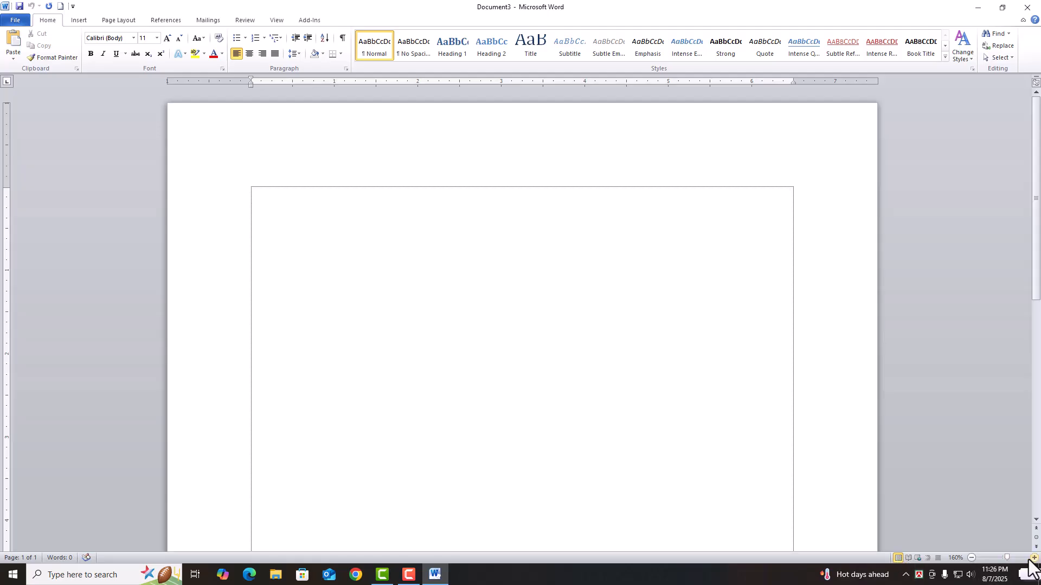
- Zoom to about 312%, step in further, drop to 10%, then settle at 130%
mouse_move(1006, 558)
left_mouse_down()
mouse_move(1016, 559)
mouse_move(1003, 558)
left_mouse_up()
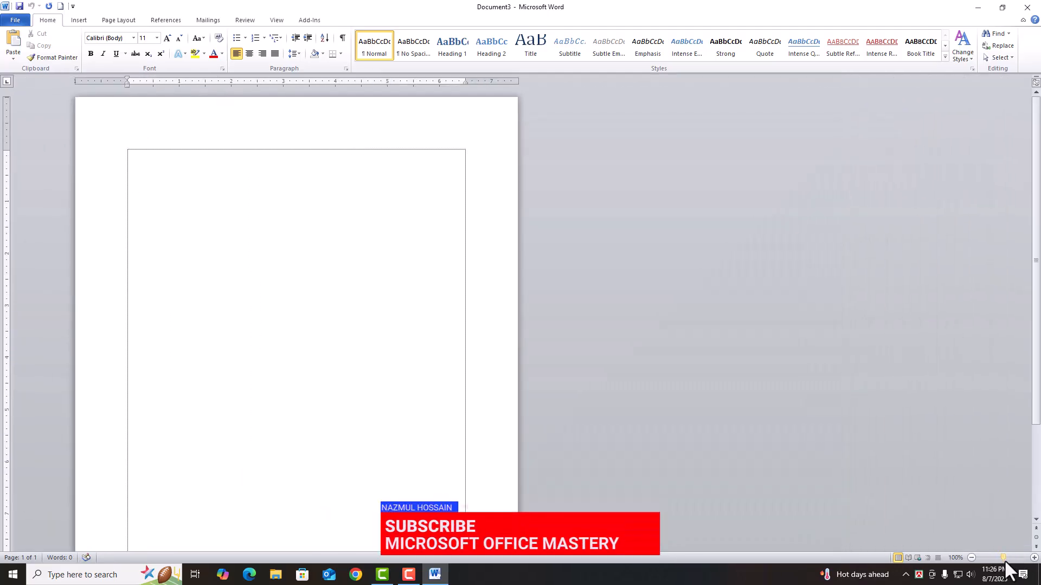
left_click(1035, 558)
left_click(1035, 558)
left_click(1035, 558)
left_click(1035, 558)
left_click(1036, 559)
left_click(1035, 558)
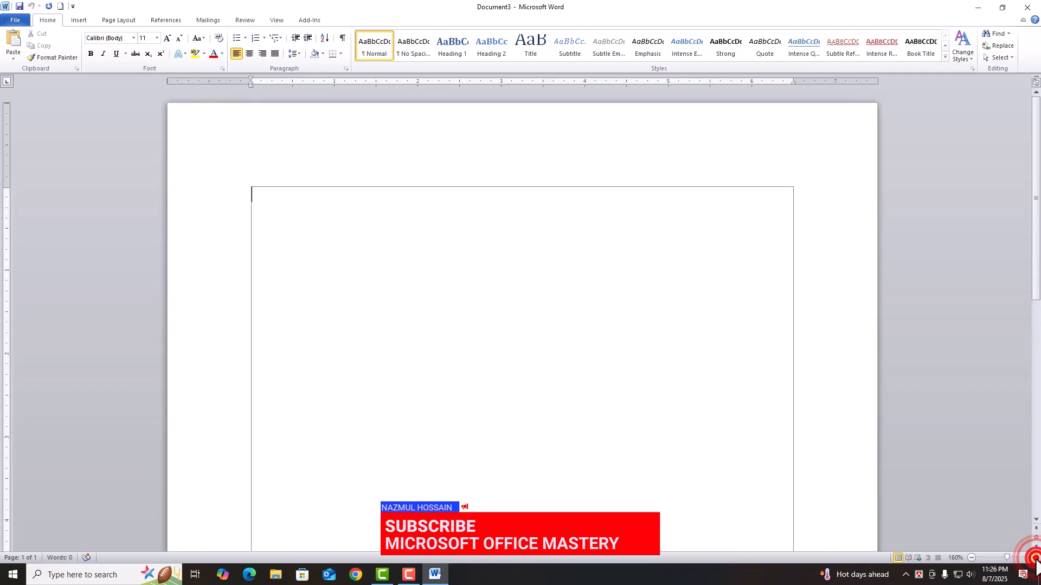
left_click(1035, 558)
left_click(1035, 558)
left_click(974, 558)
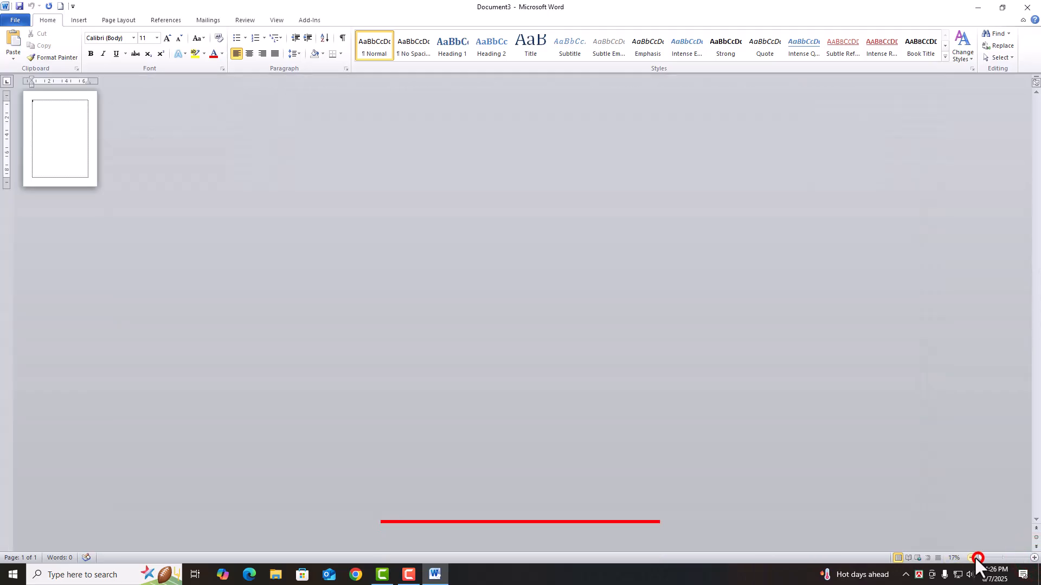
left_click_drag(981, 556, 1002, 557)
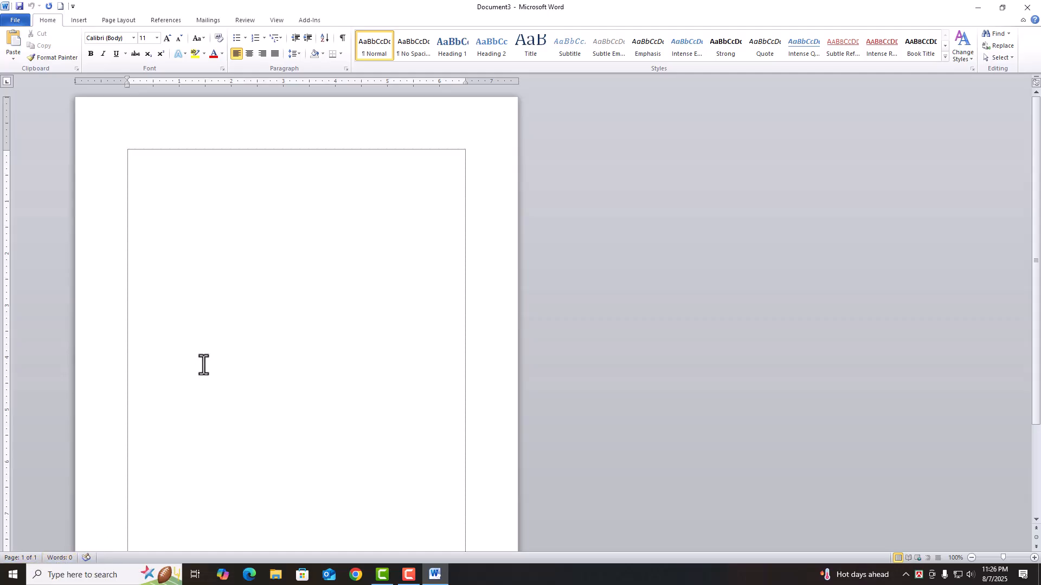
- Generate sample text with =rand(), delete it, then regenerate the three 185-word paragraphs
scroll(276, 360, "up", 3)
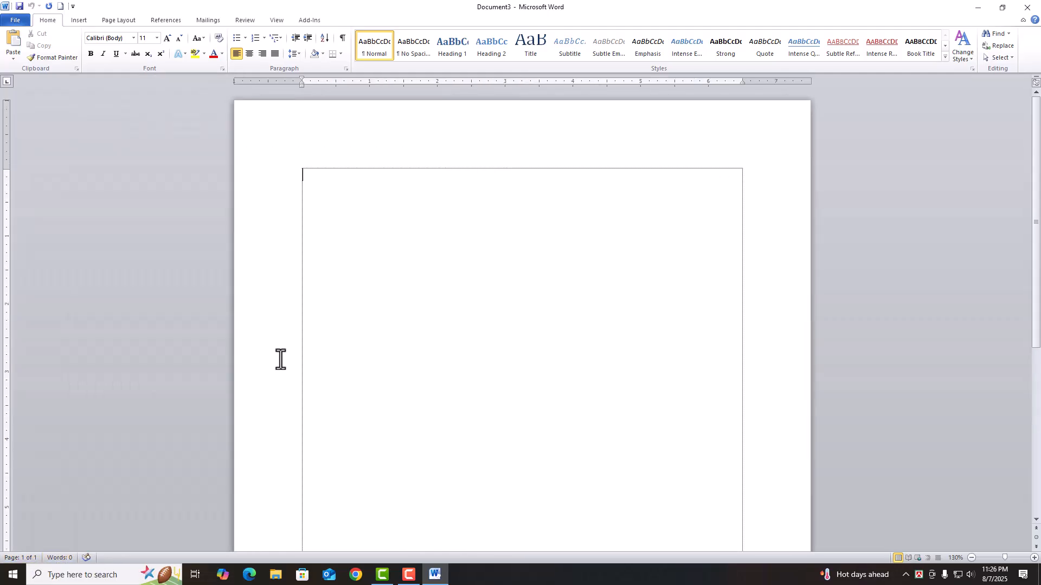
type("=rand()")
key("Return")
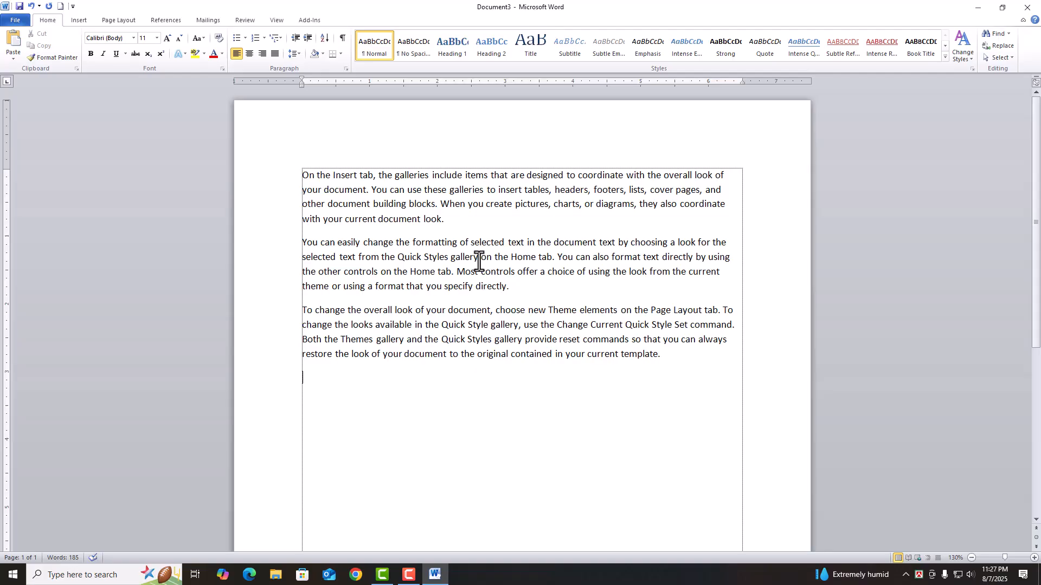
left_click_drag(705, 389, 291, 227)
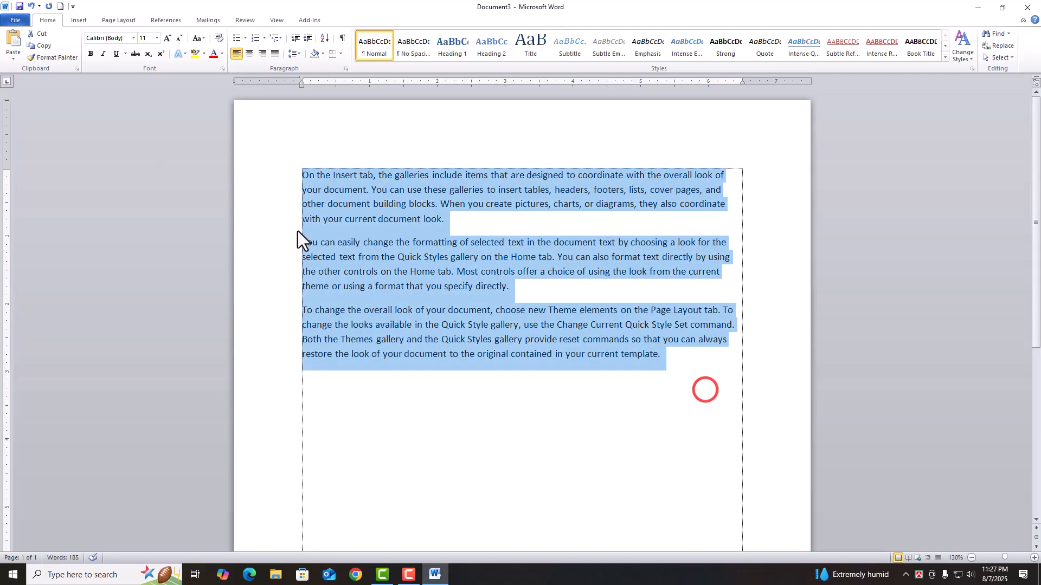
key("Delete")
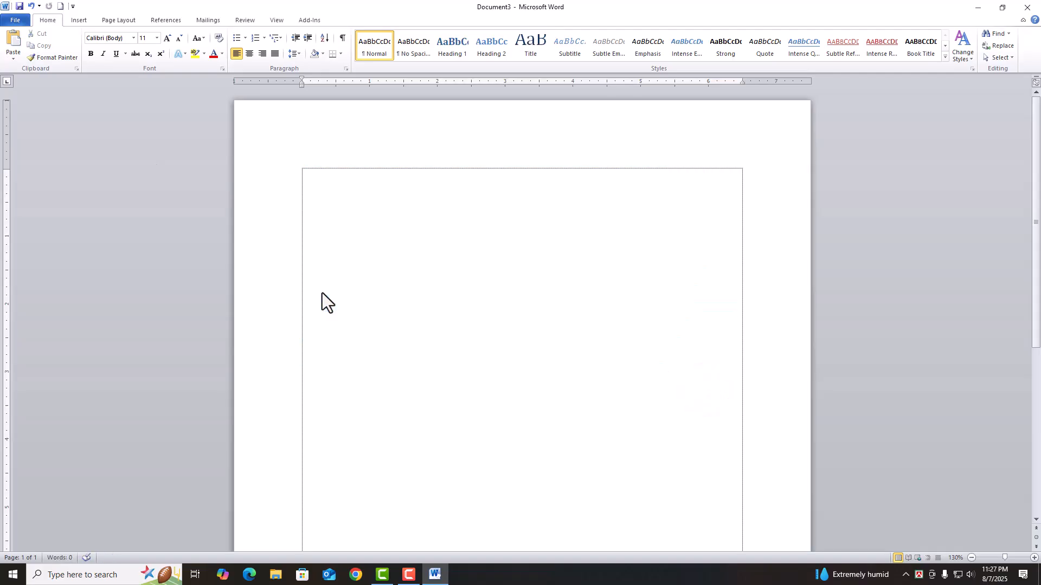
type("=rand()")
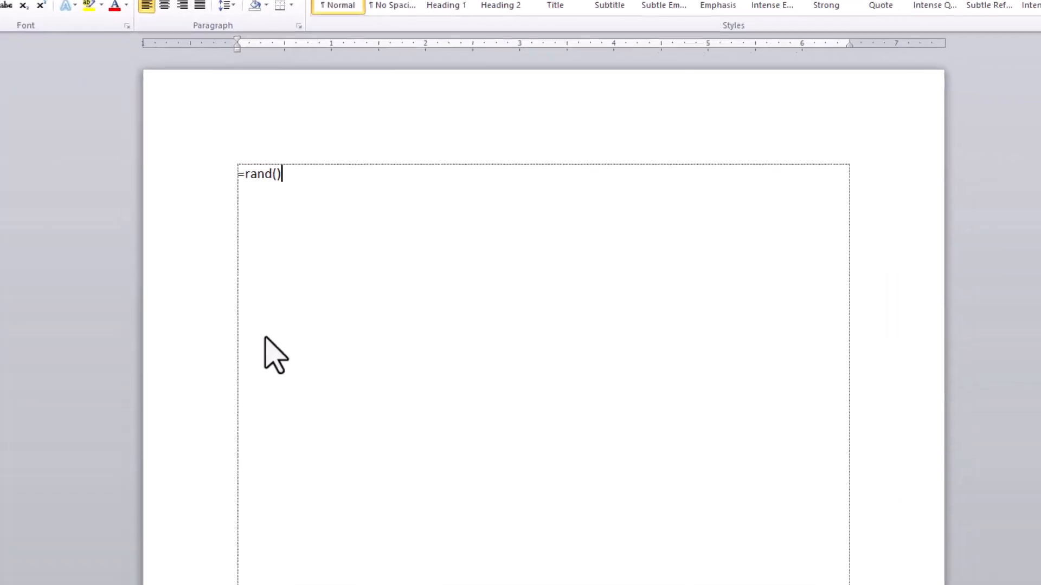
key("Return")
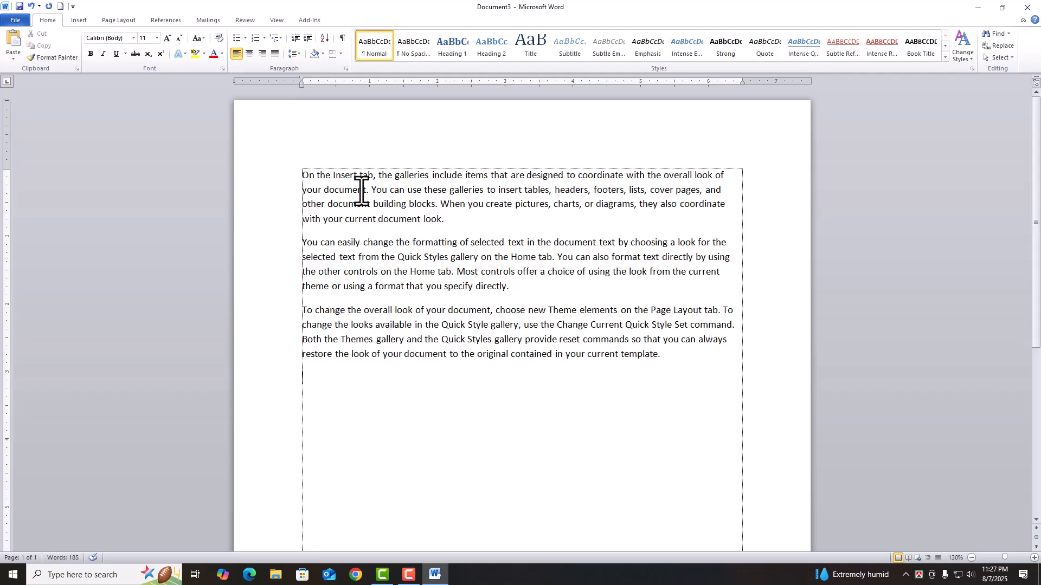
- Use File > Save to store the document as Class-1 in Documents
left_click(19, 18)
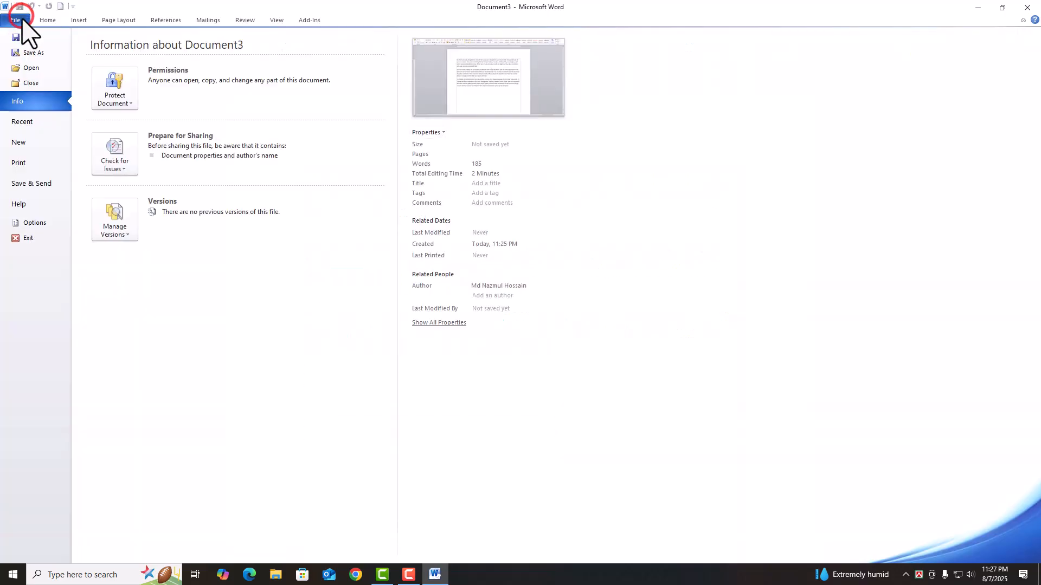
left_click(28, 37)
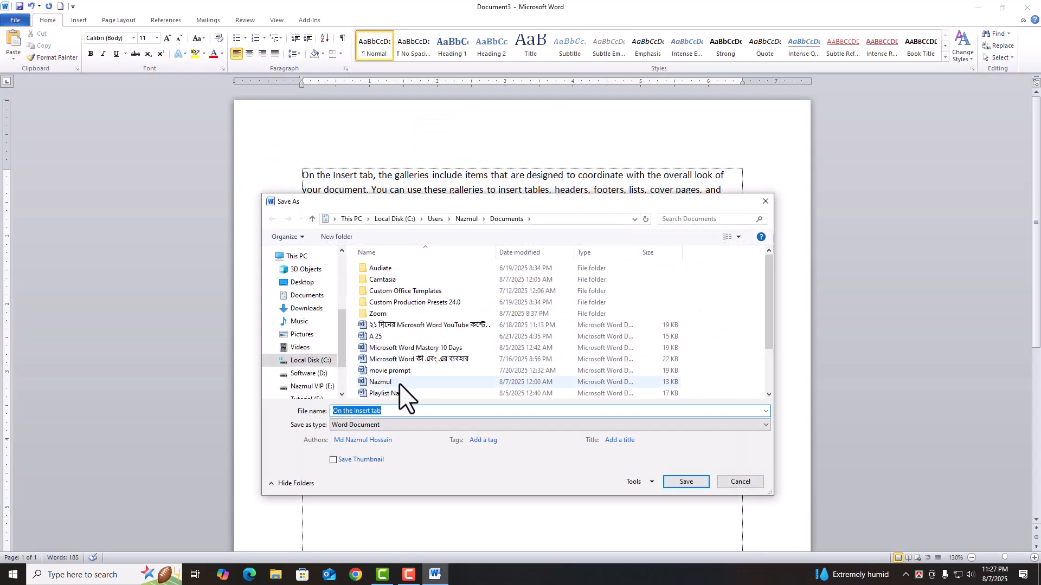
left_click_drag(466, 202, 469, 155)
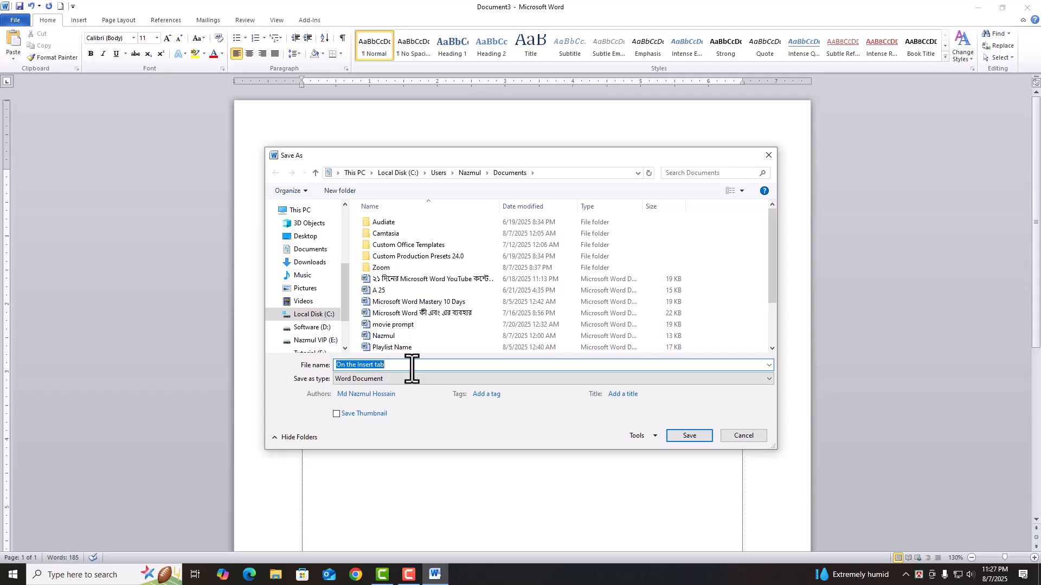
type("Class-1")
left_click(707, 435)
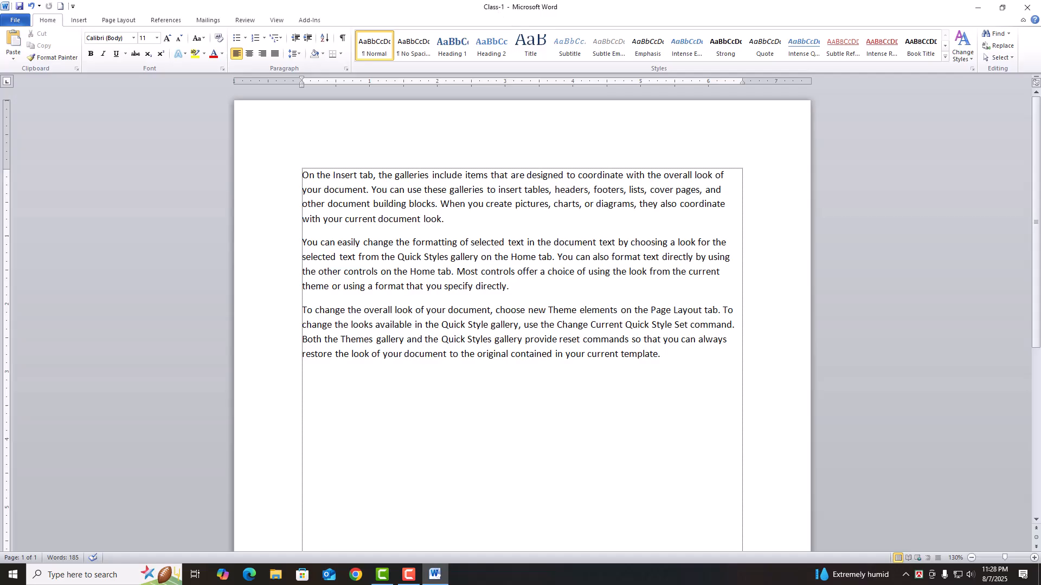
- Close Class-1, reopen it from File > Recent, then close it again with Ctrl+W
left_click(14, 20)
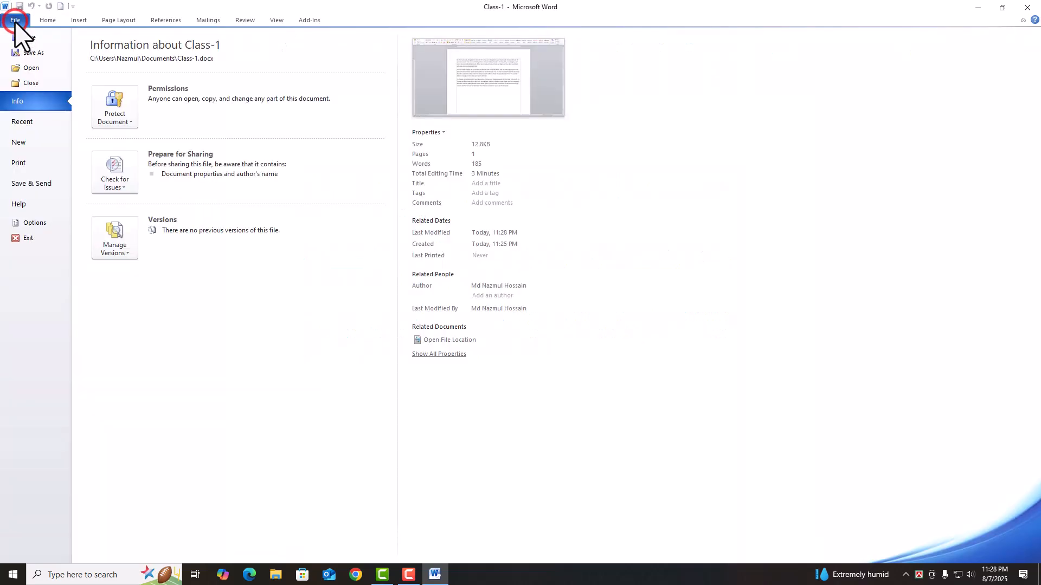
left_click(34, 86)
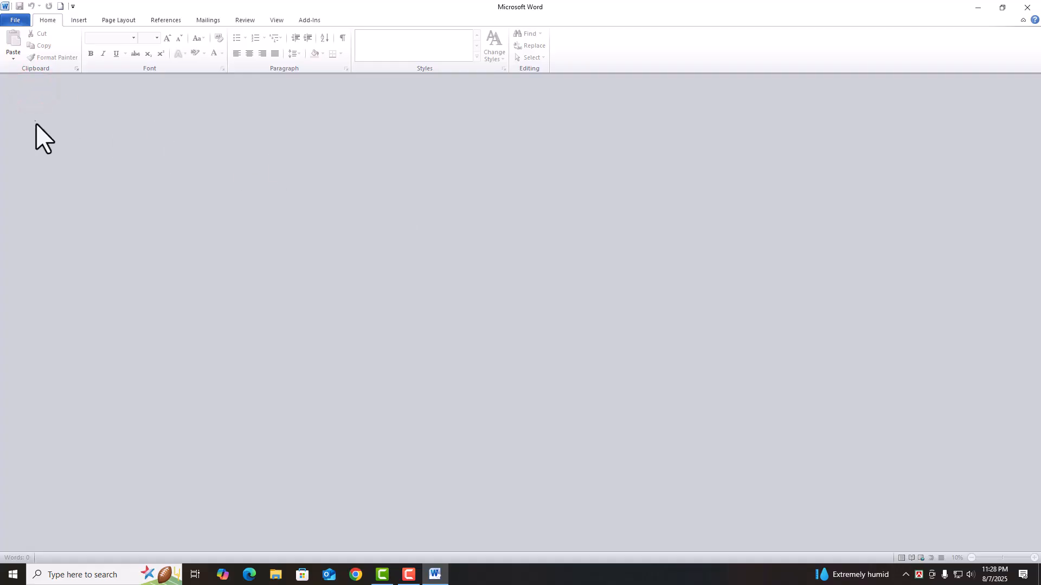
left_click(17, 19)
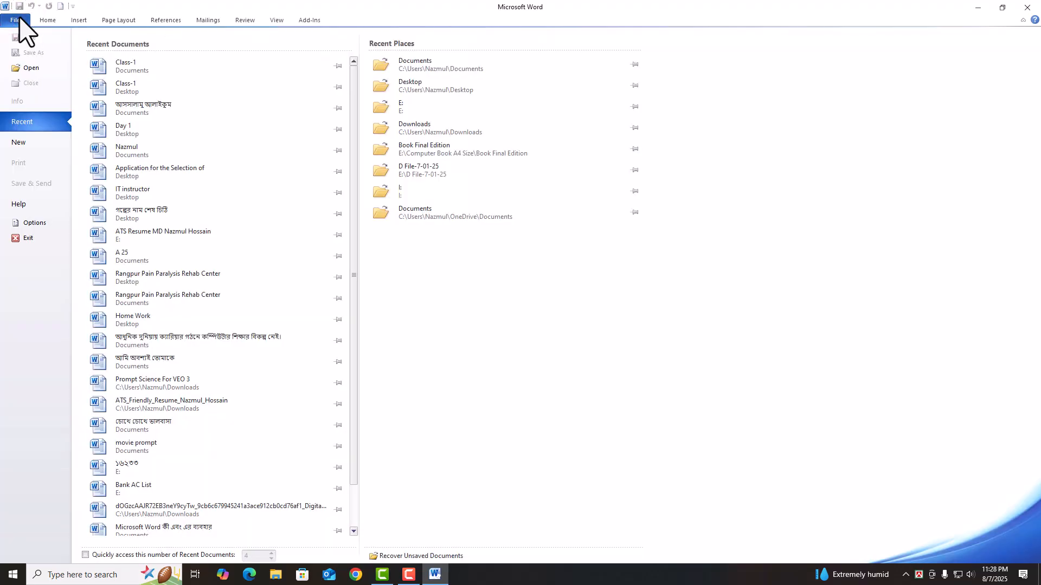
left_click(29, 126)
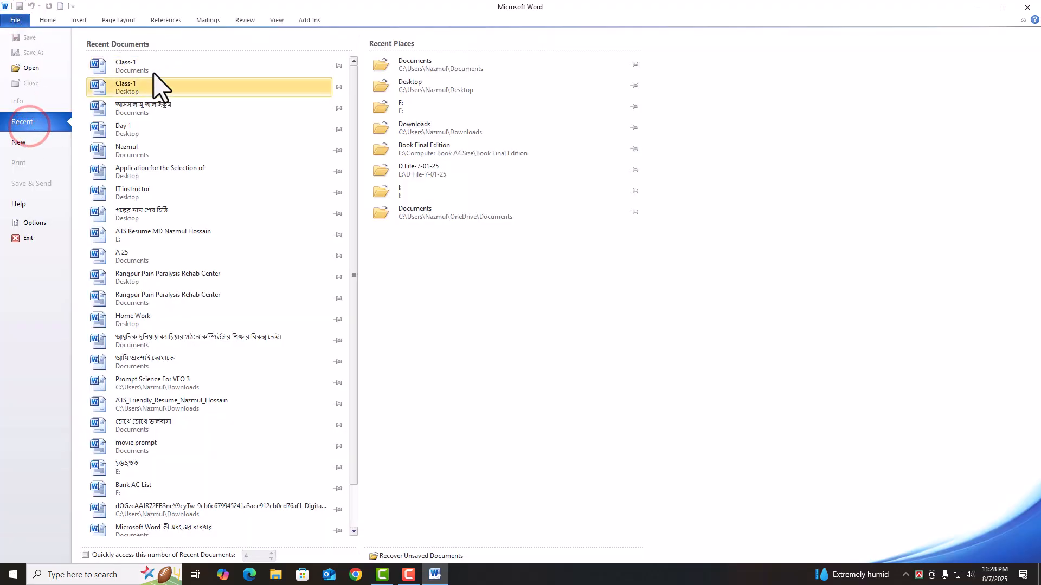
left_click(191, 65)
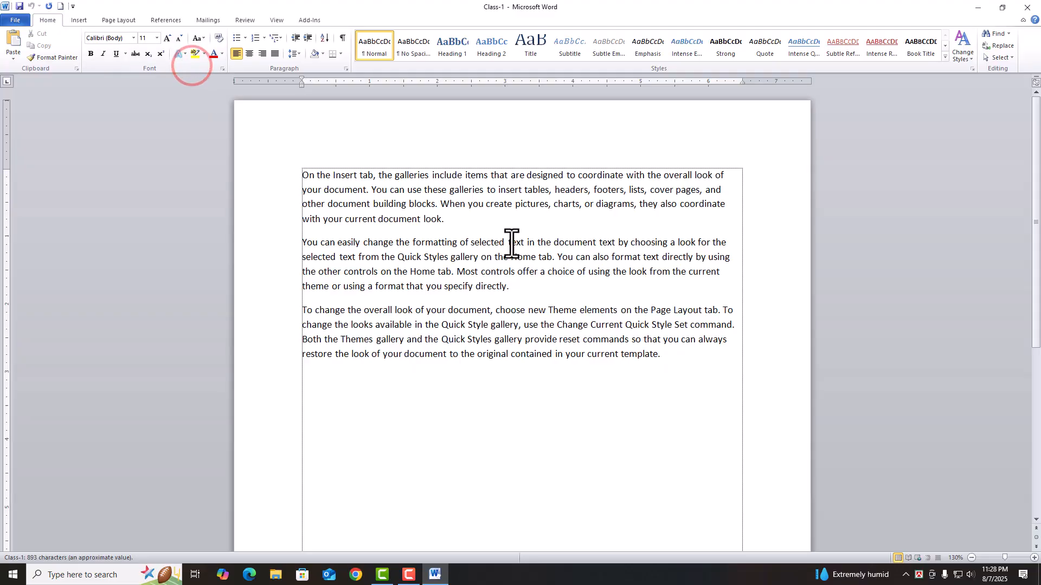
key("ctrl+w")
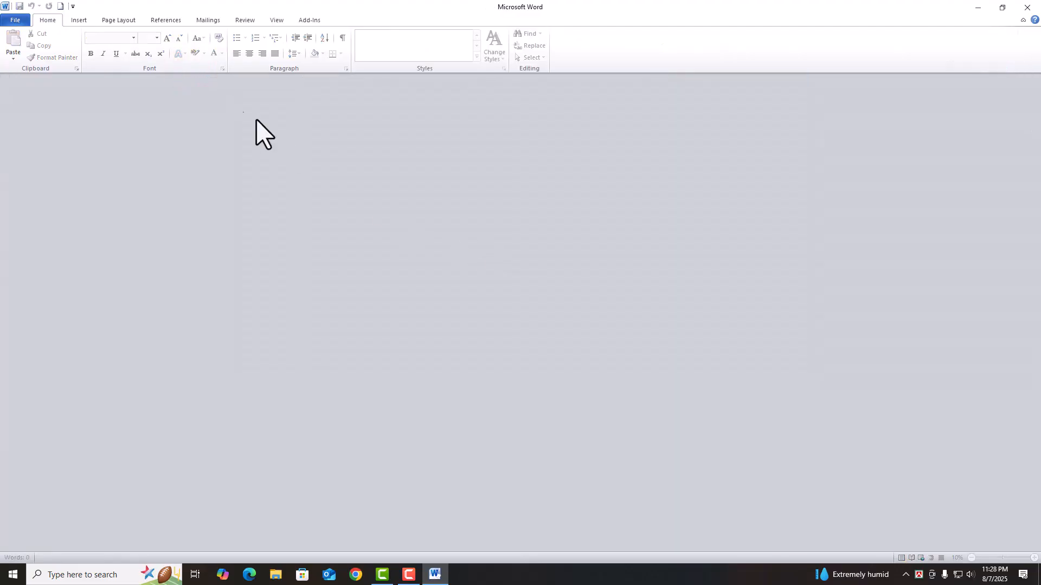
- Bring up the Open dialog and browse files in the Documents list
left_click(13, 19)
left_click(31, 70)
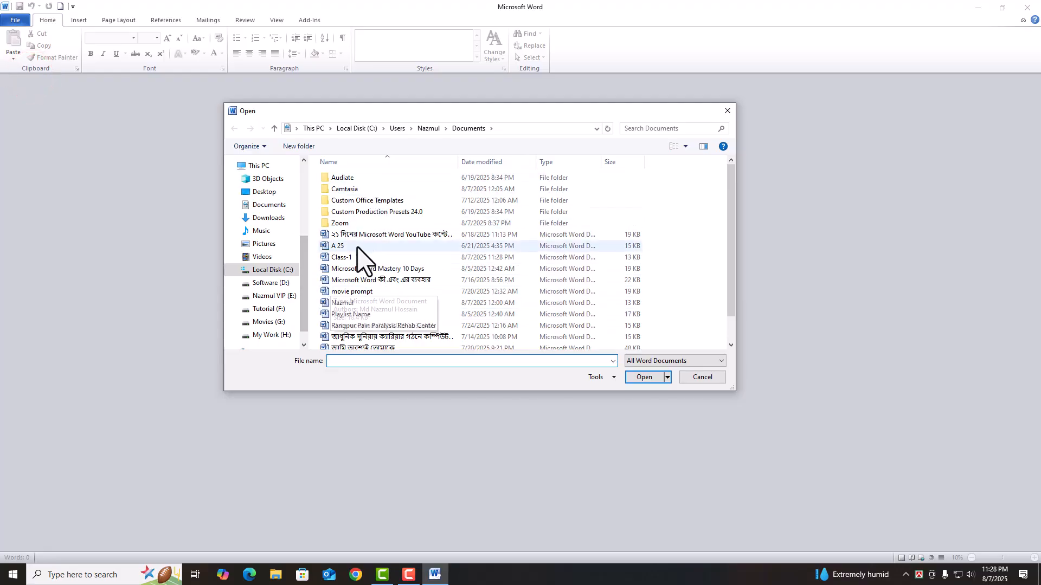
left_click(345, 257)
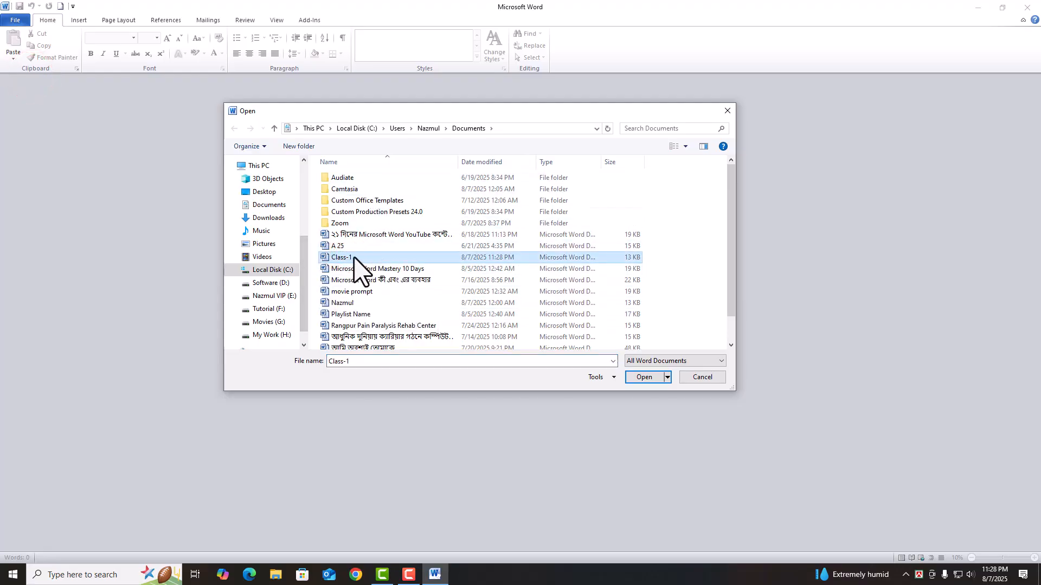
left_click(344, 246)
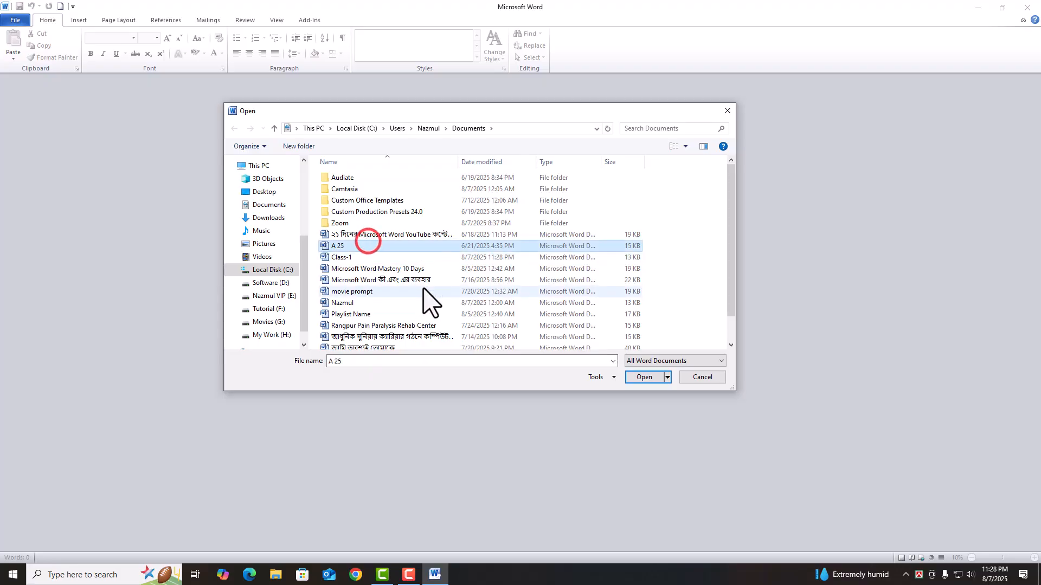
left_click(356, 368)
- Type 'cla' as the file name, pick Class-1.docx from the suggestions, and open it
left_click(356, 360)
type("class")
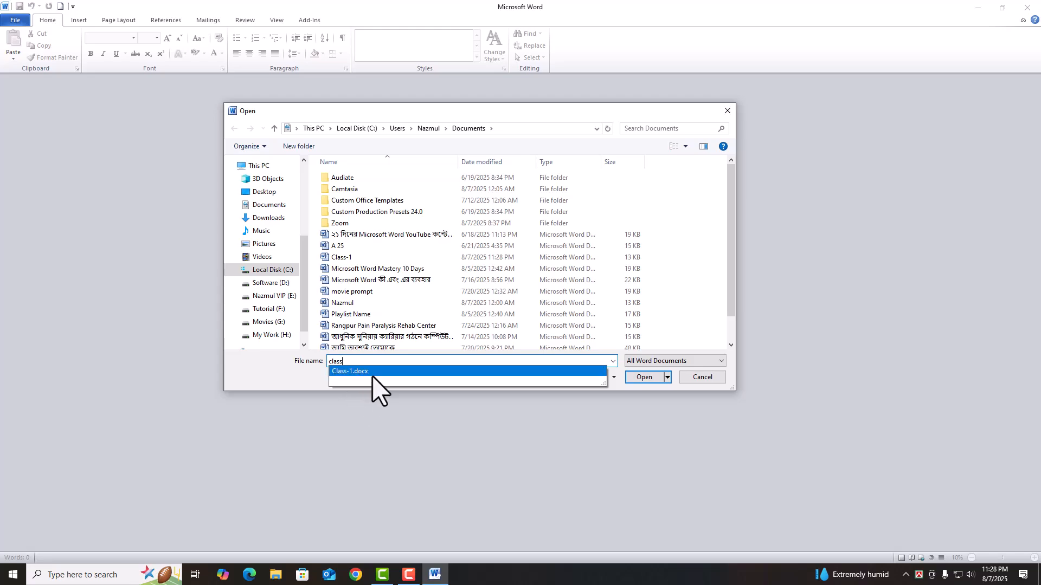
left_click(372, 373)
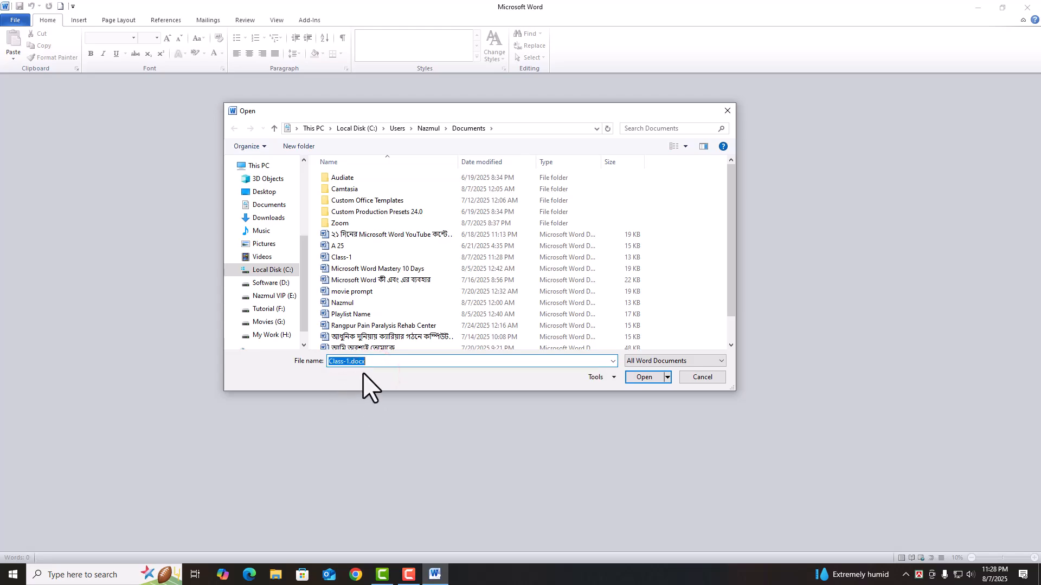
key("BackSpace")
type("ca")
key("BackSpace")
key("BackSpace")
type("cla")
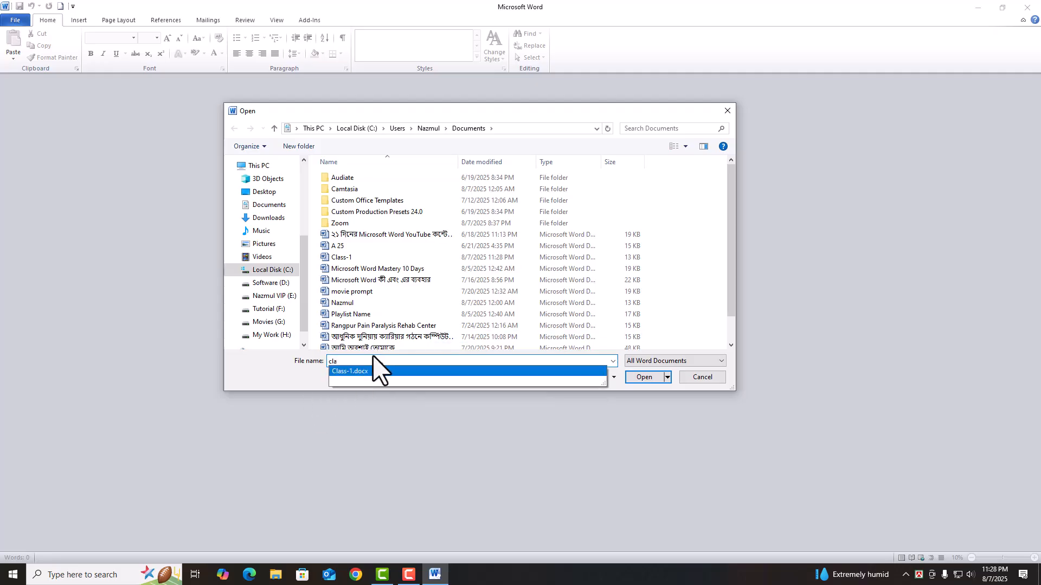
left_click(365, 371)
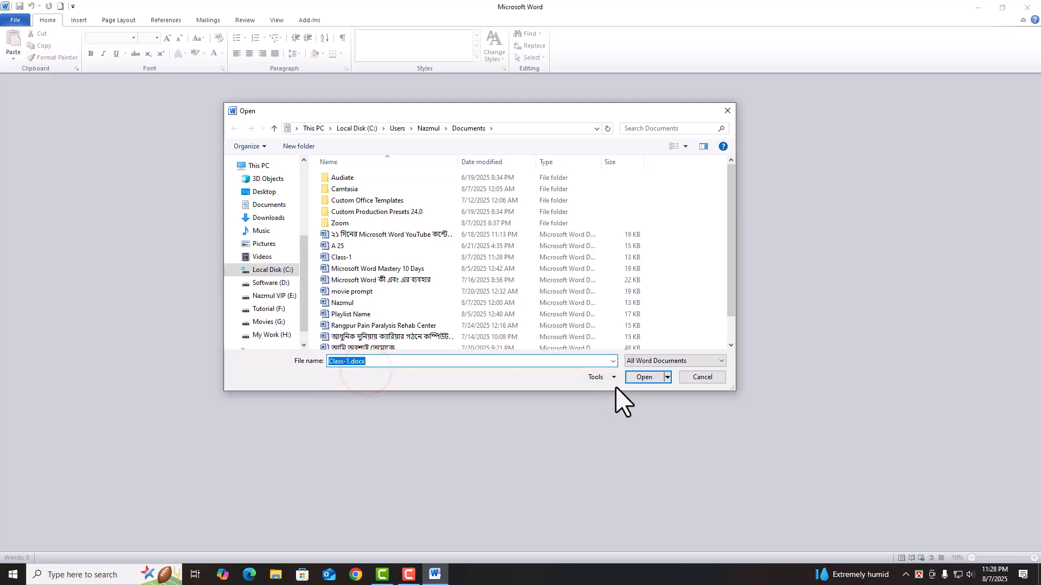
left_click(655, 376)
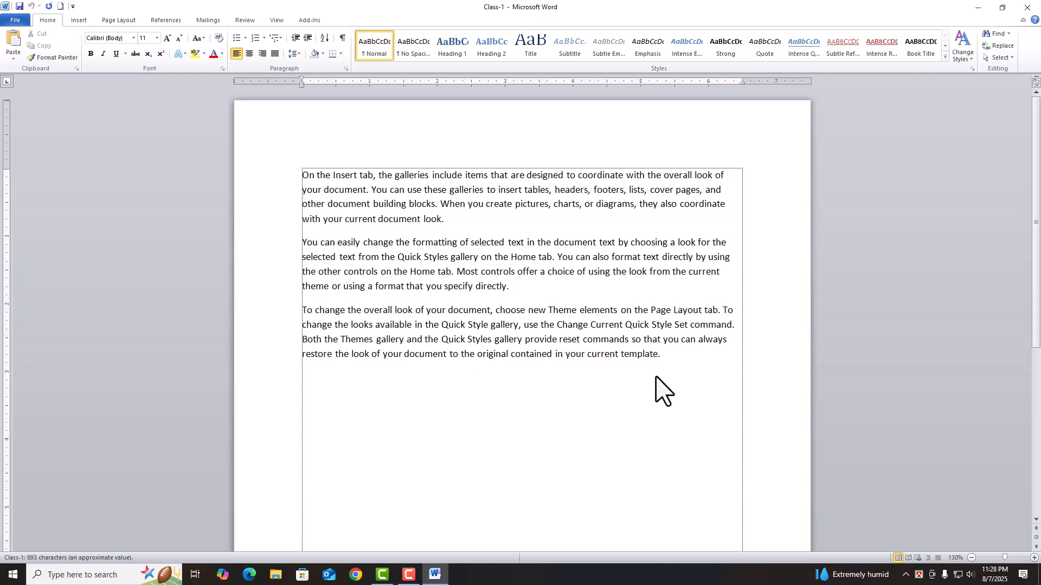
- Append 'Rangpur, Dhaka, Lalmonirhat' after 'template.' in the last paragraph, correcting the typo
left_click(685, 356)
type("Rangpur")
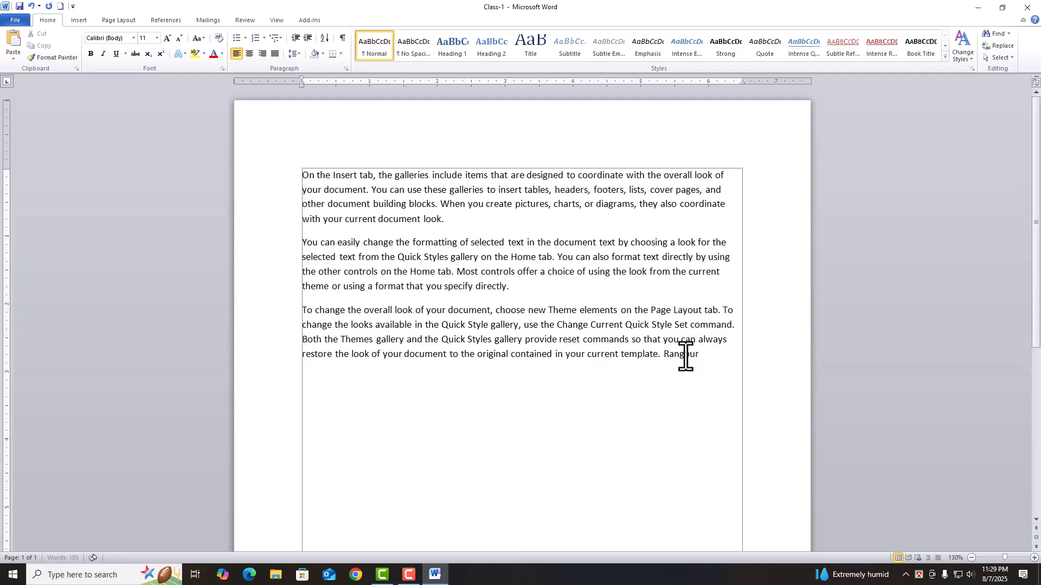
type(", Dhaka, Lalmonihr")
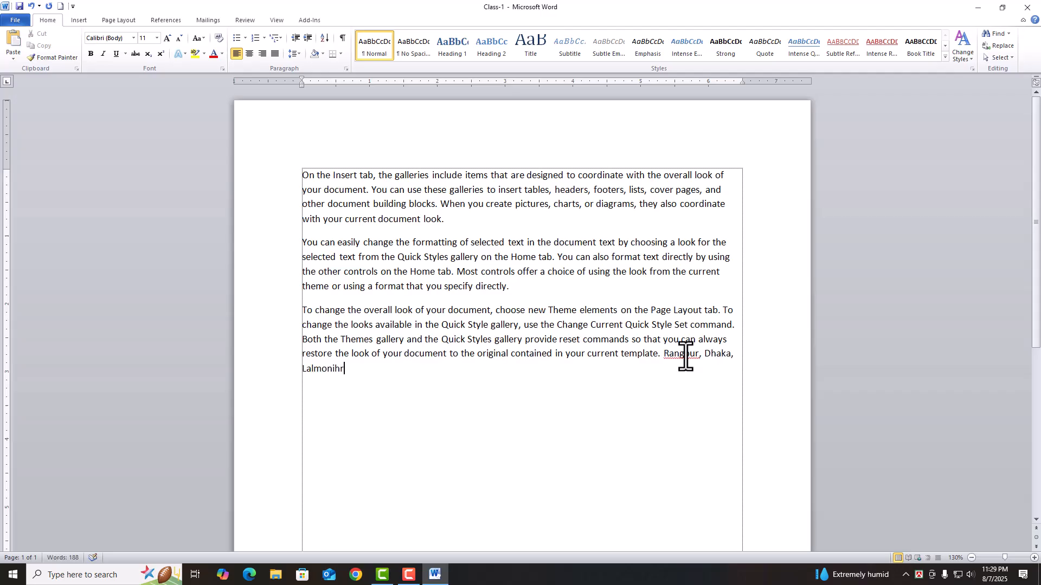
key("BackSpace")
key("Left")
type("r")
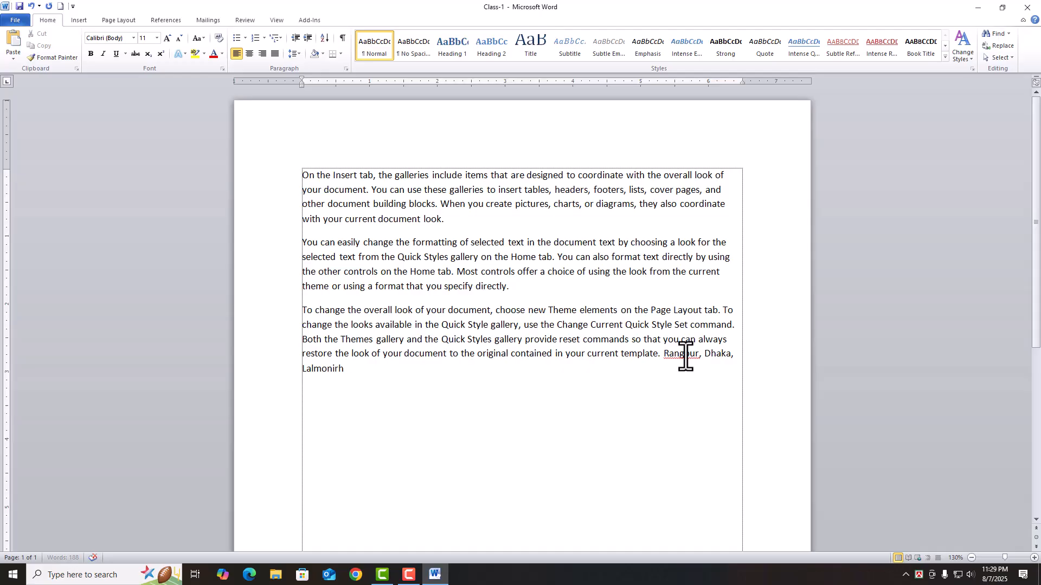
key("End")
type("at")
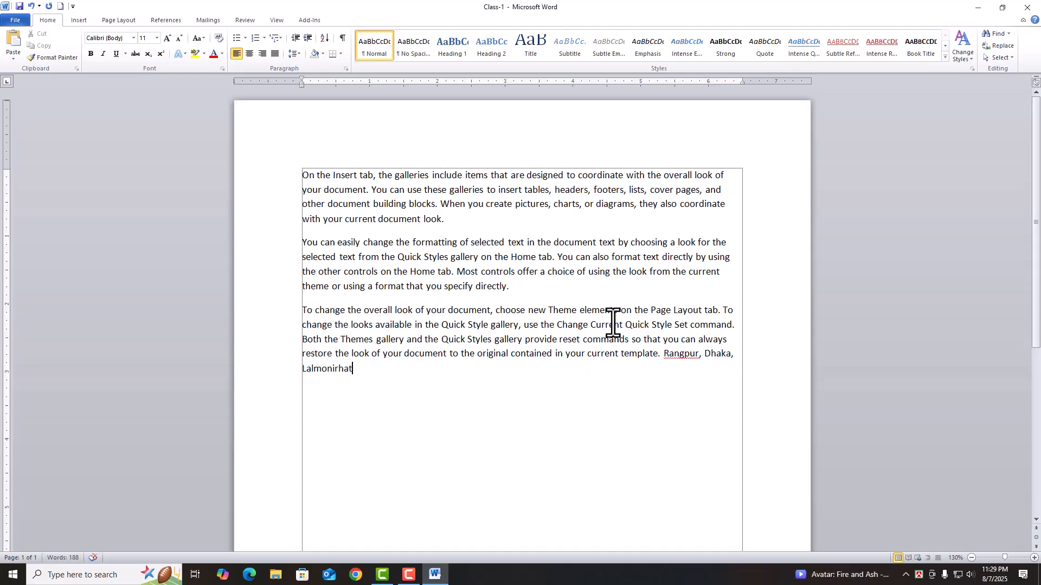
- Save the edited Class-1 document at 188 words
left_click(16, 21)
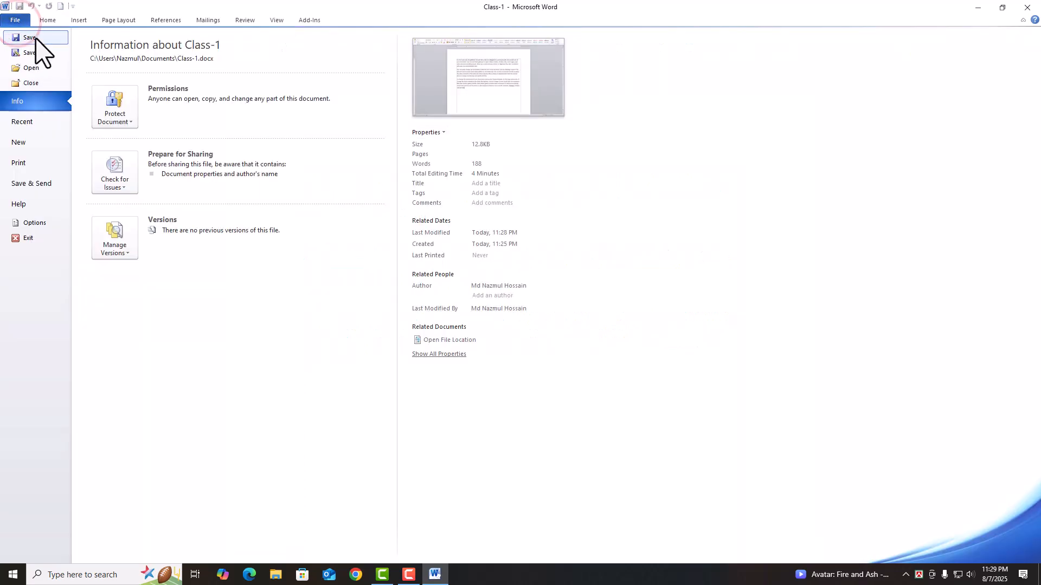
left_click(36, 39)
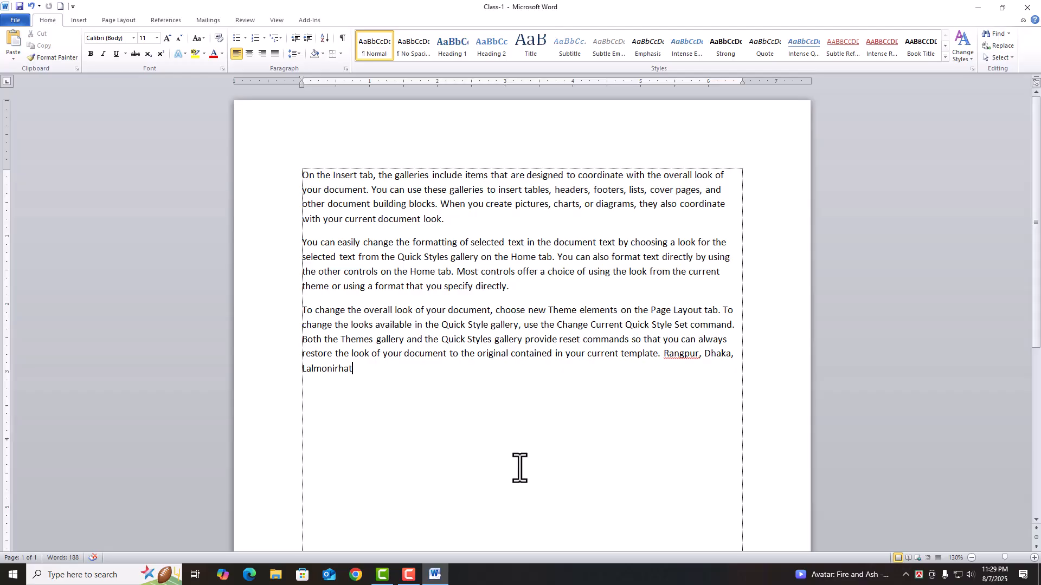
left_click(13, 21)
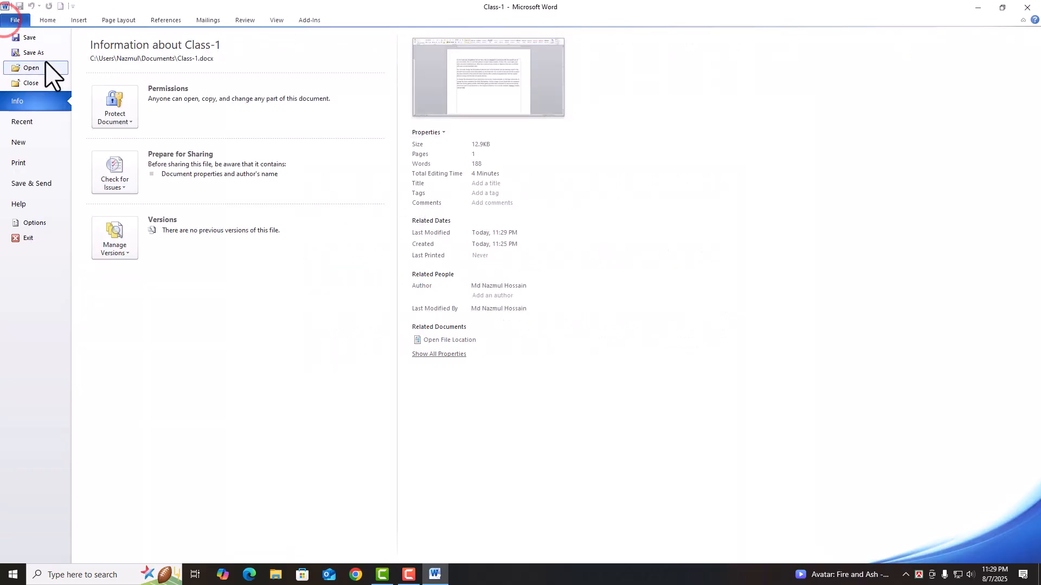
- Save a copy of the document in Documents, replacing 'Class-1' with the user's name as file name
left_click(42, 52)
left_click(371, 365)
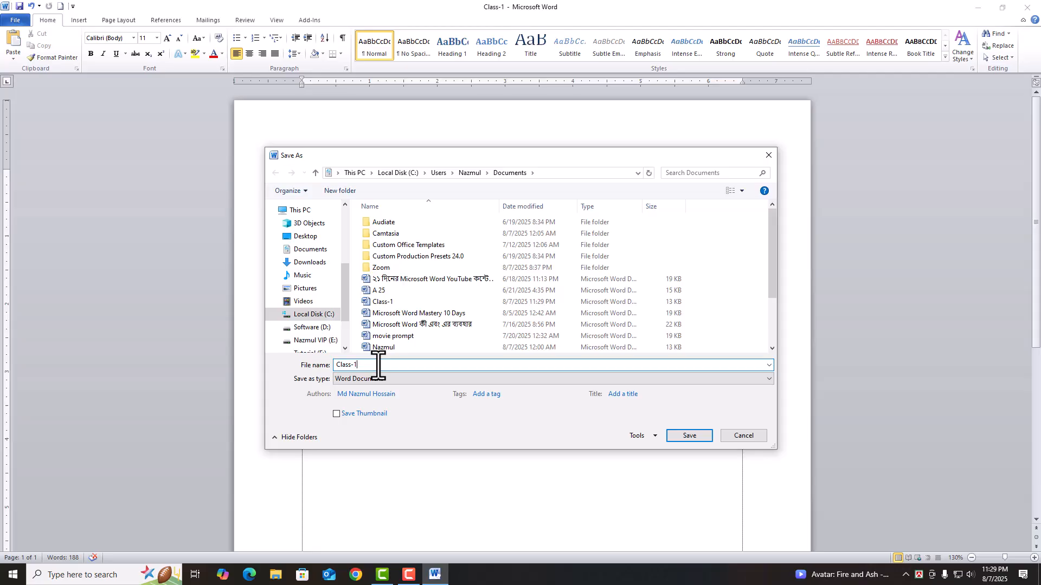
key("BackSpace")
key("BackSpace")
key("BackSpace")
key("BackSpace")
key("BackSpace")
key("BackSpace")
key("BackSpace")
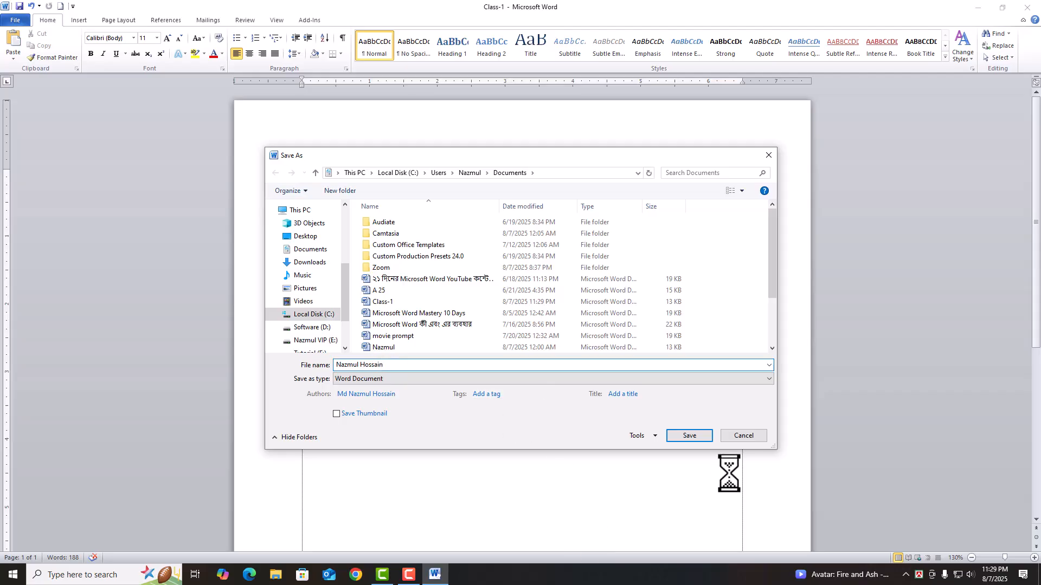
left_click(699, 437)
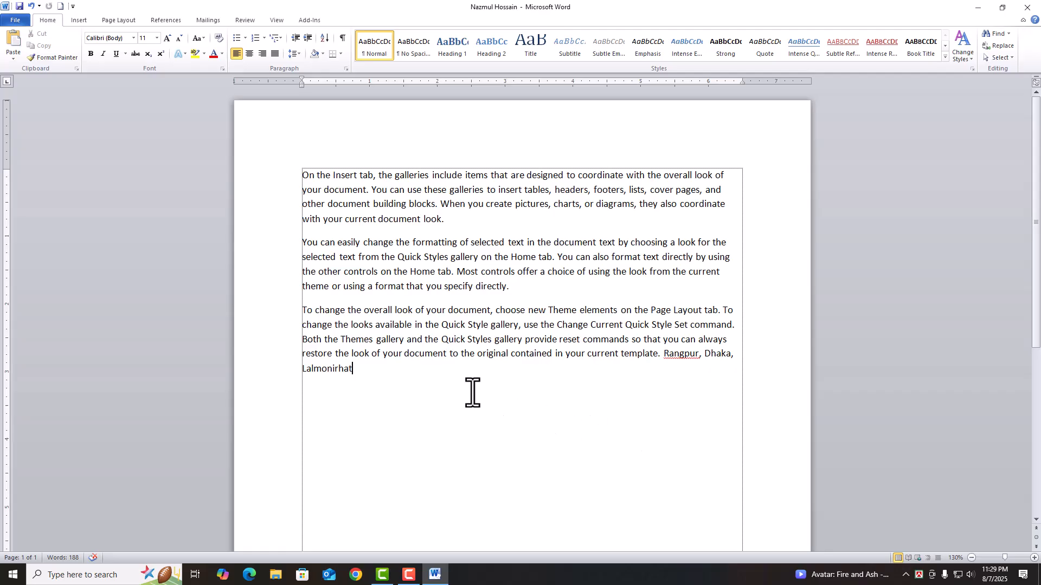
left_click(16, 20)
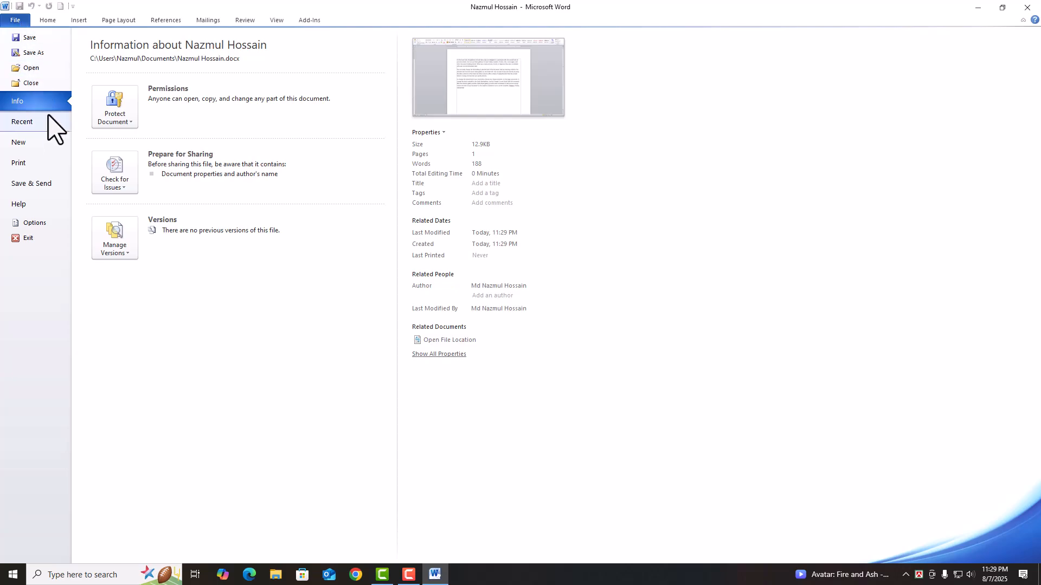
- Encrypt the document with a password, entering and confirming it, then save the document
left_click(115, 116)
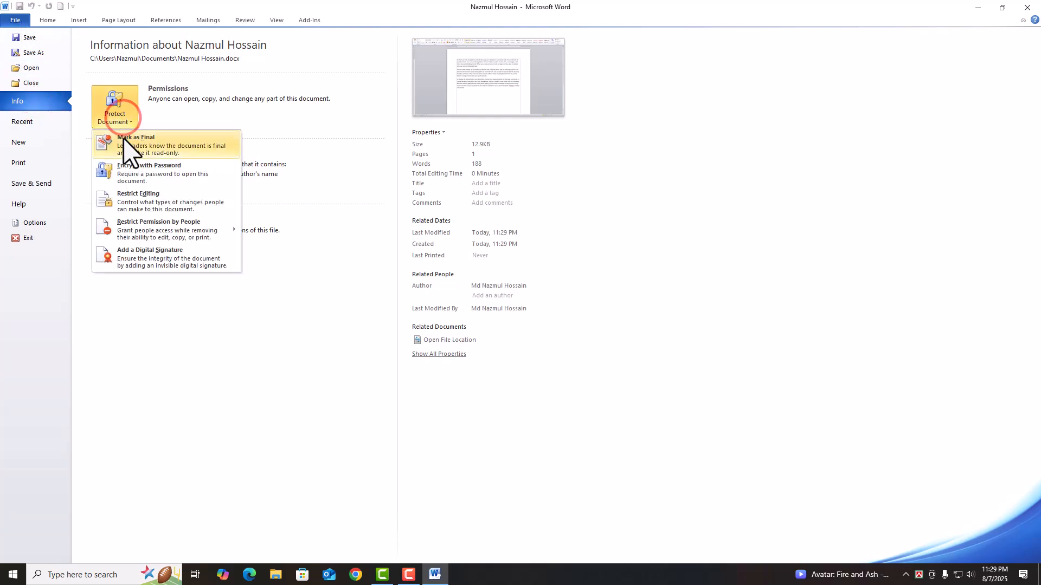
left_click(178, 172)
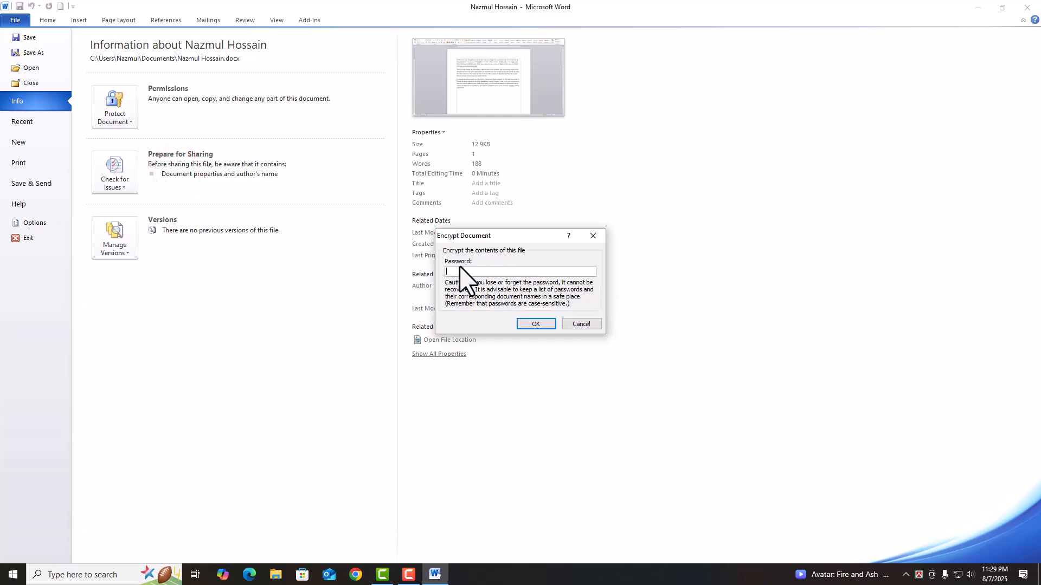
left_click_drag(504, 238, 586, 254)
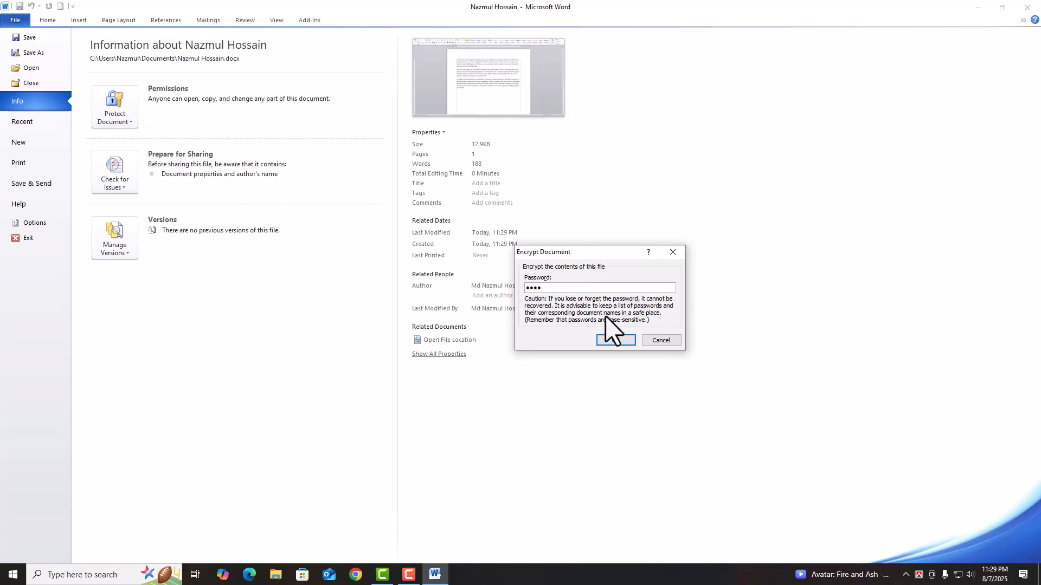
left_click(618, 341)
type("12")
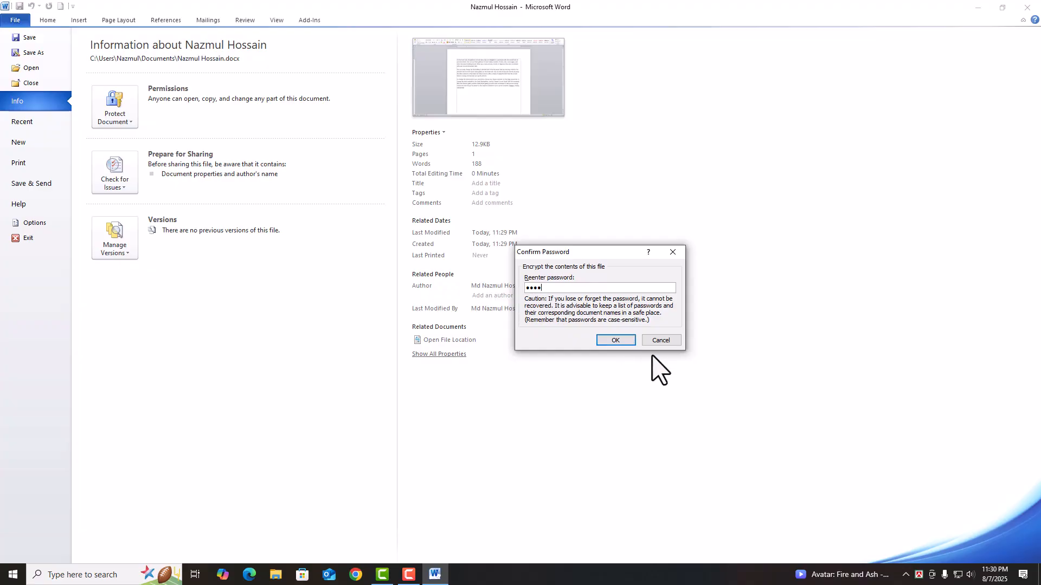
left_click(619, 342)
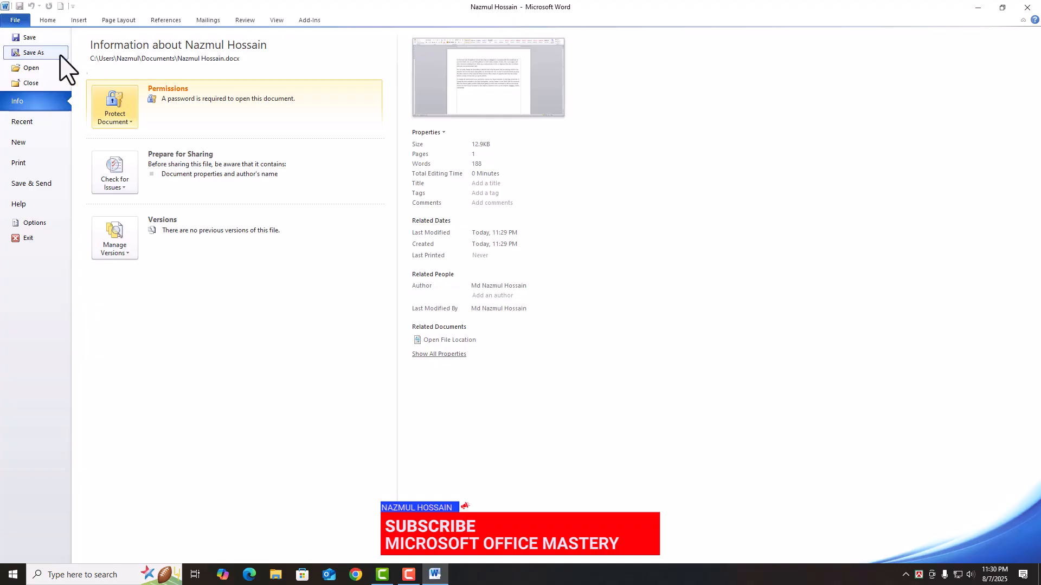
left_click(48, 39)
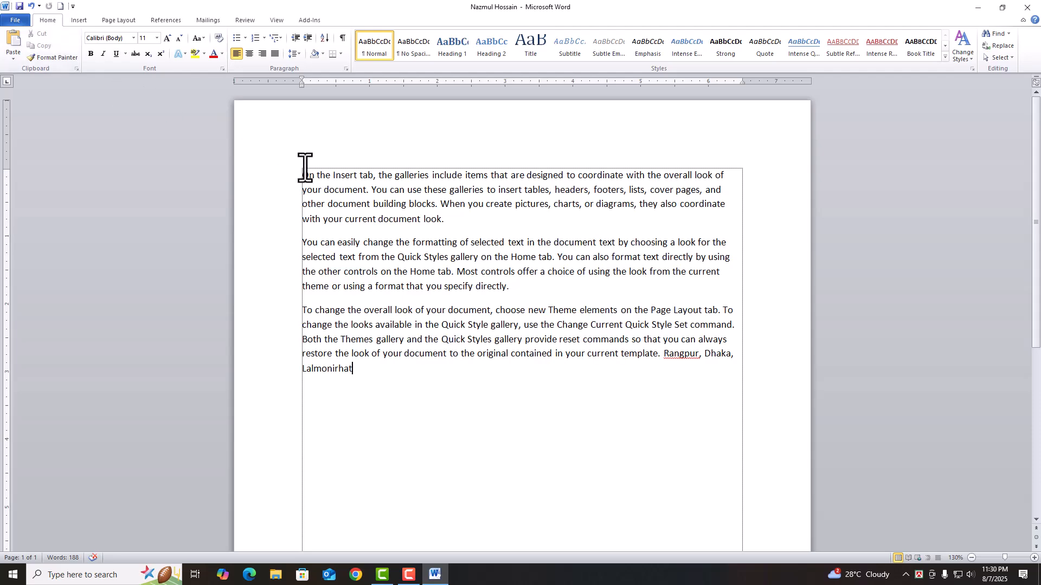
- Close the protected document, reopen it from Recent files, and supply its password
left_click(15, 20)
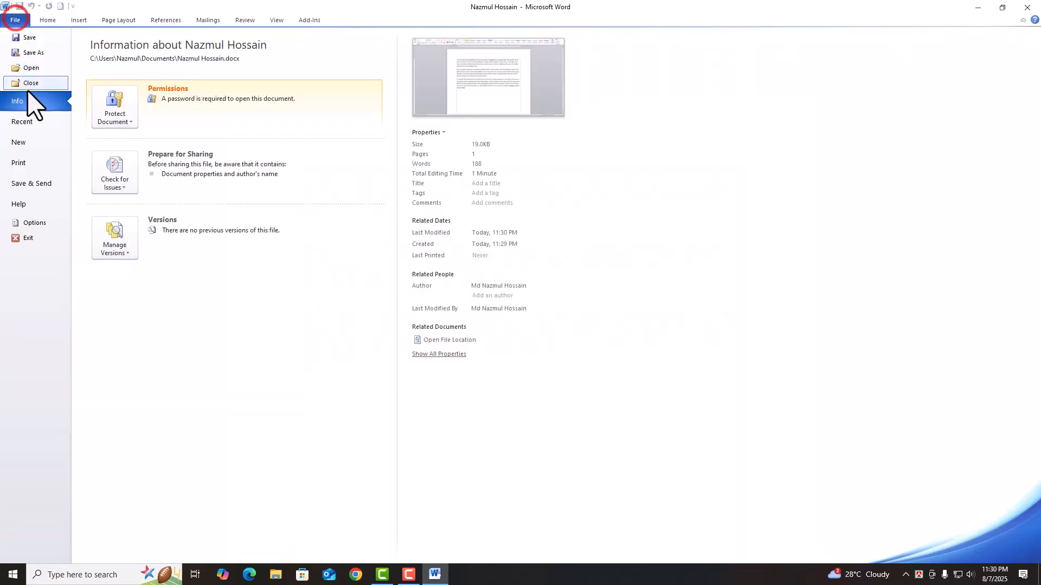
left_click(31, 83)
left_click(15, 20)
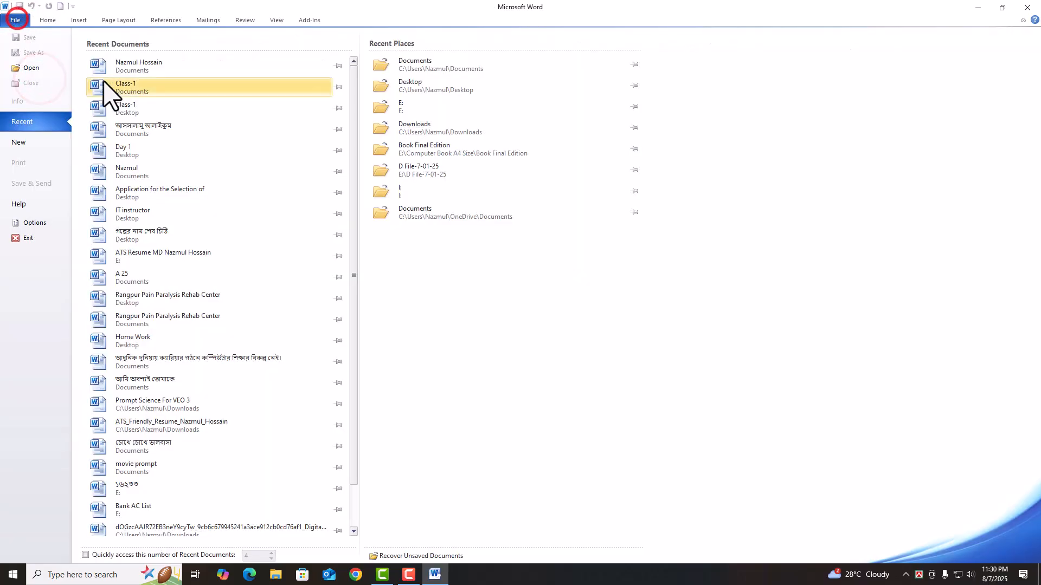
left_click(153, 63)
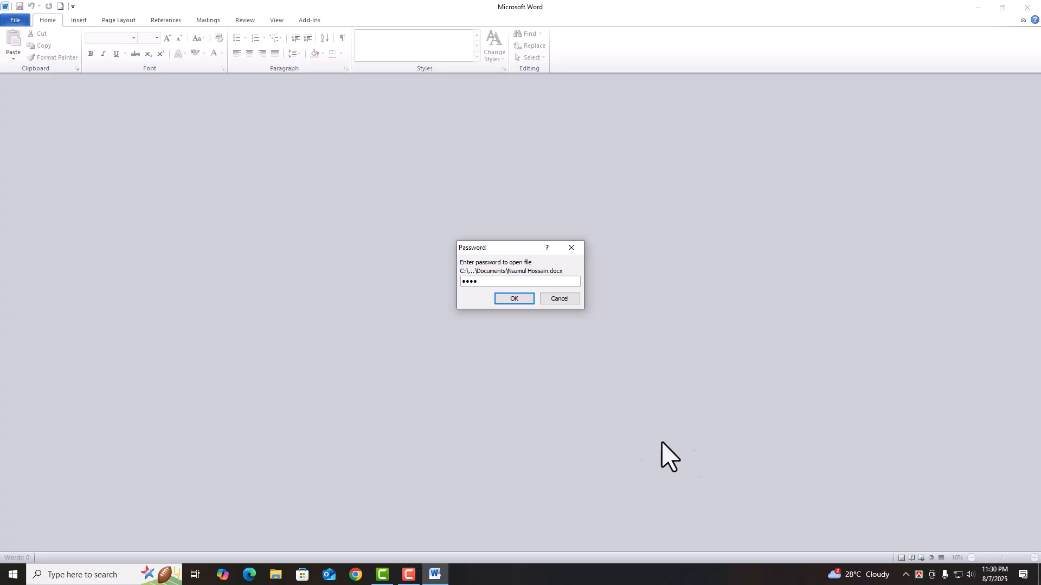
left_click(519, 303)
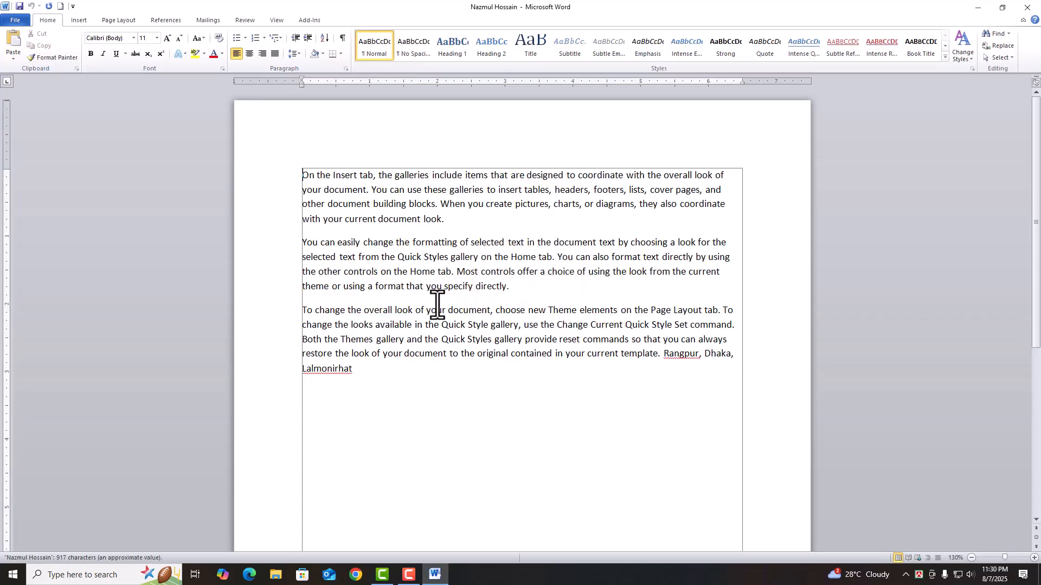
- Clear the encryption password in Protect Document and save the now-unprotected document
left_click(16, 21)
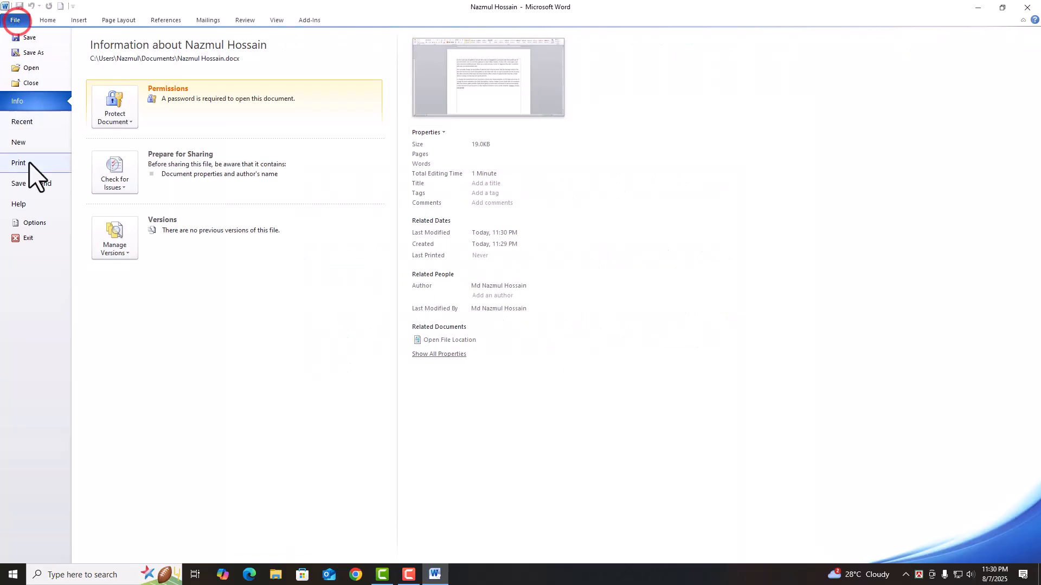
left_click(113, 119)
left_click(162, 171)
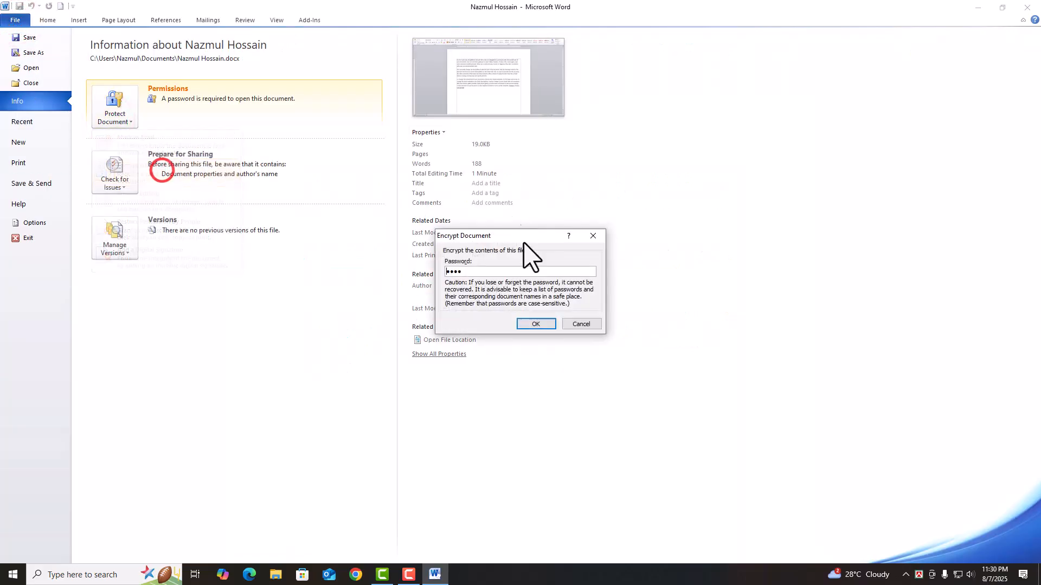
left_click(474, 270)
left_click(470, 269)
key("BackSpace")
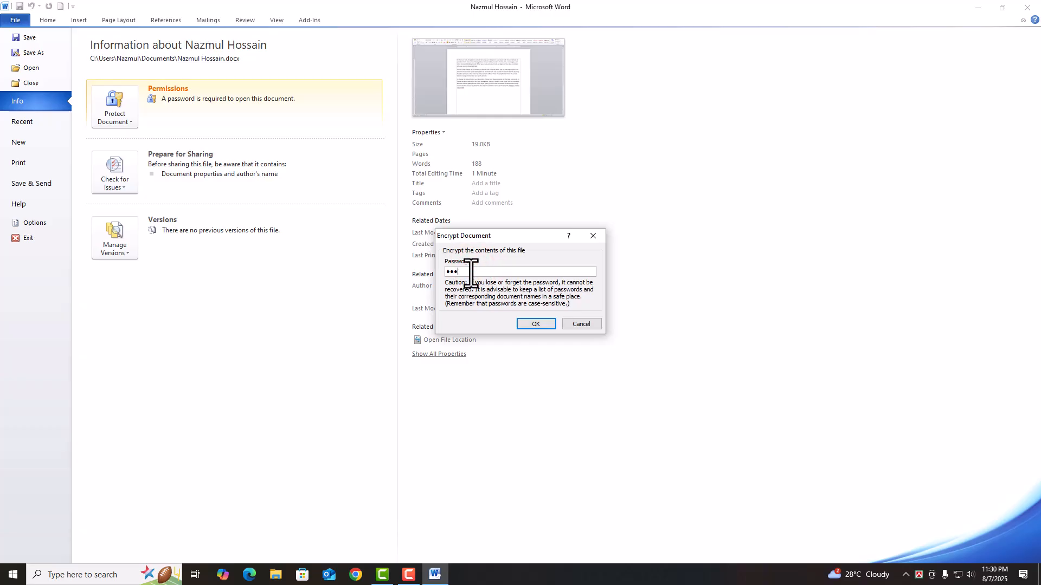
left_click(533, 323)
left_click(34, 40)
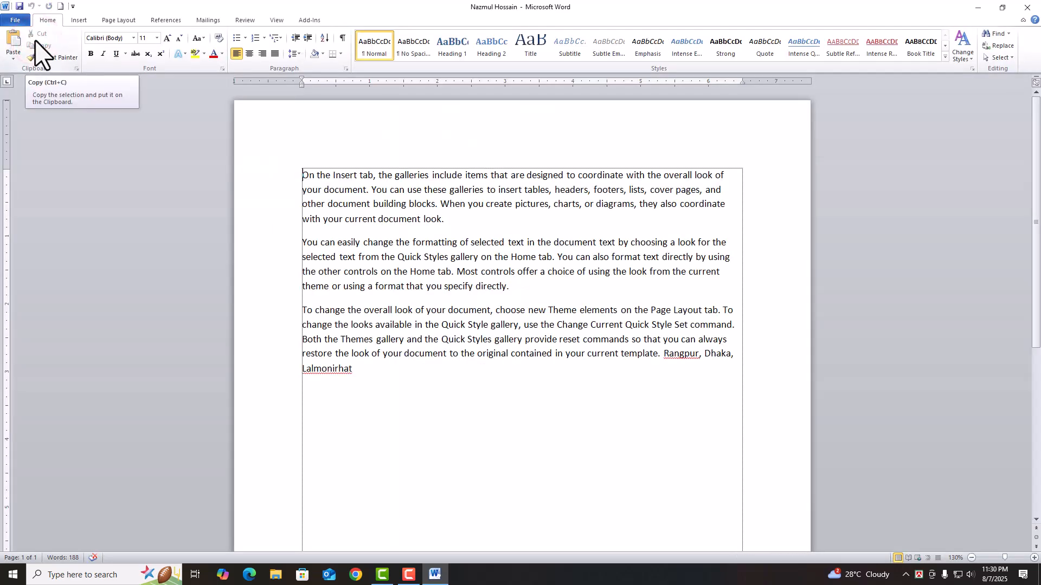
- Check the Info page shows anyone can open it, then return to the third paragraph
left_click(15, 24)
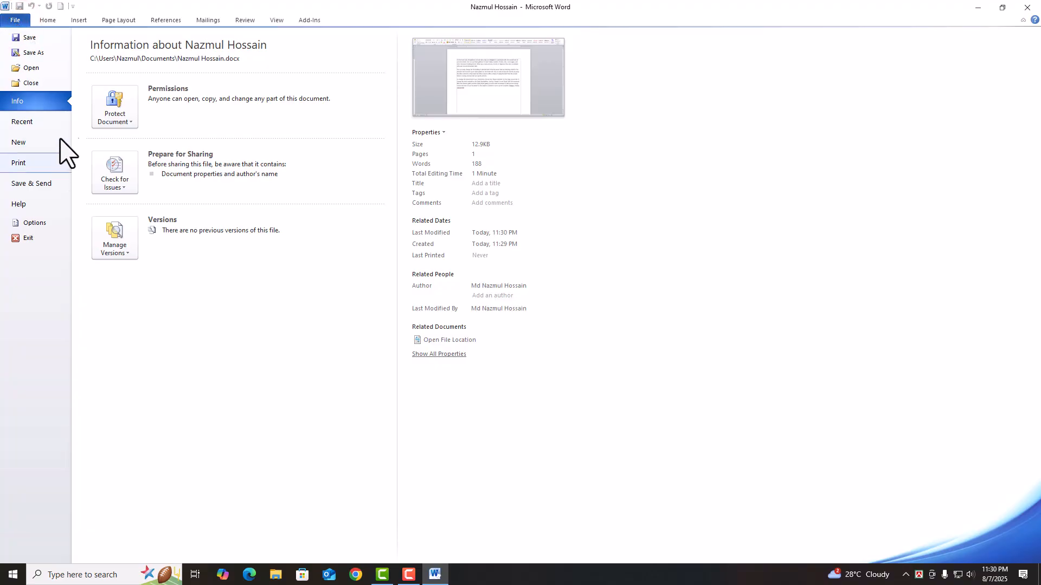
left_click(53, 20)
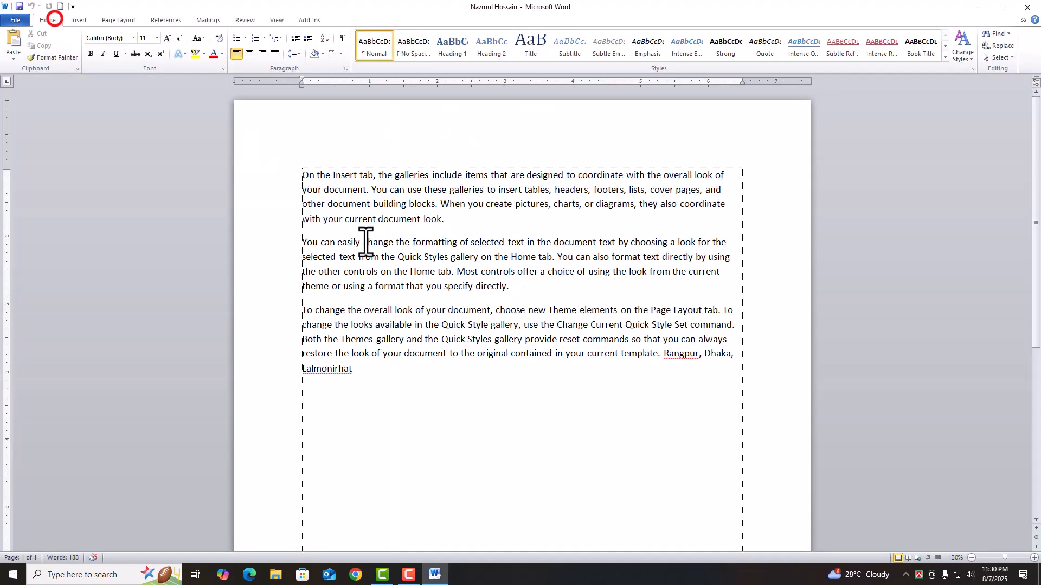
left_click(438, 353)
- Save the document as a PDF file on the Desktop
left_click(8, 20)
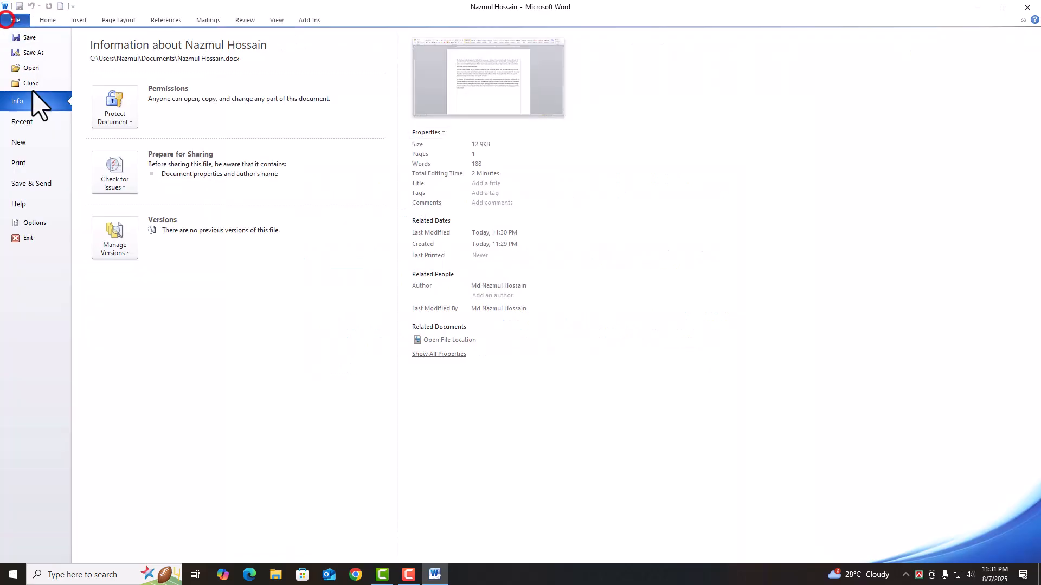
left_click(33, 53)
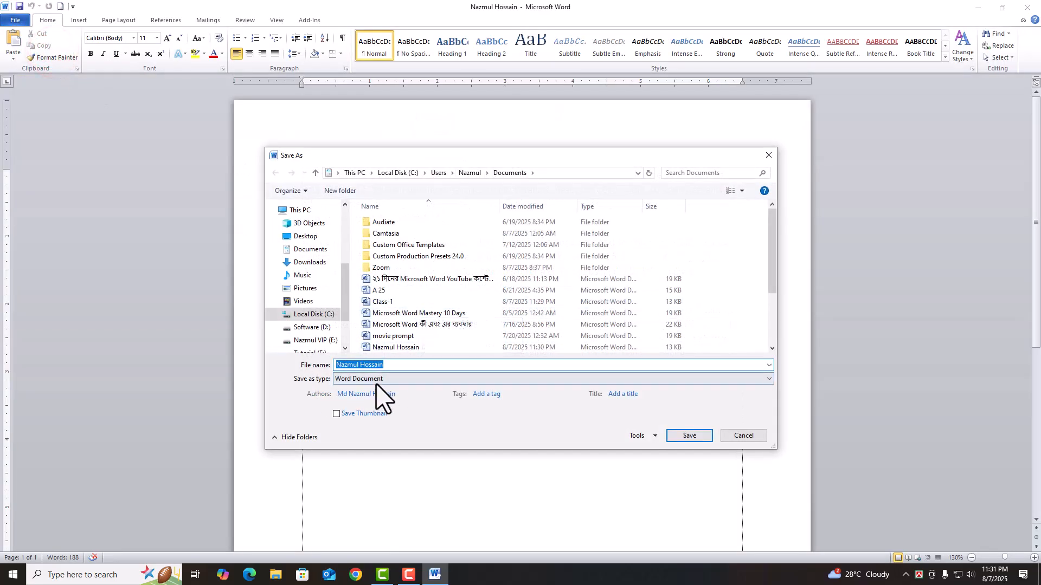
left_click(374, 380)
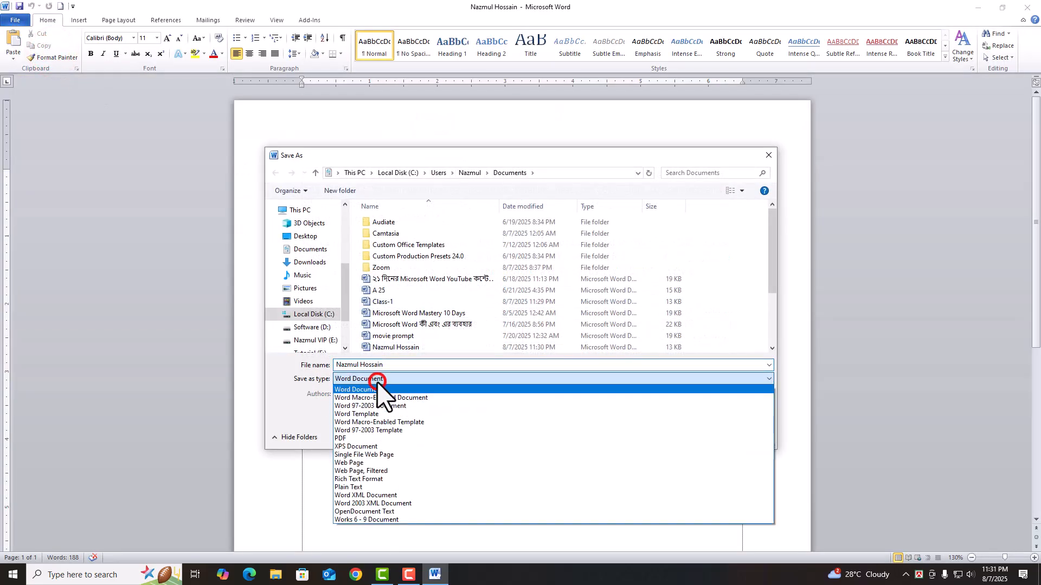
left_click(347, 438)
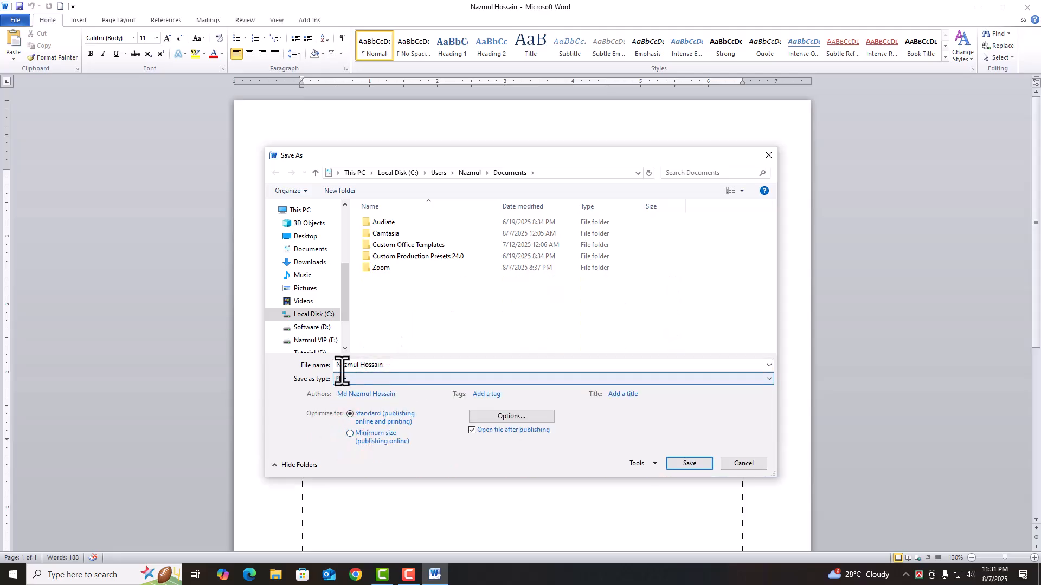
left_click(318, 234)
left_click(692, 465)
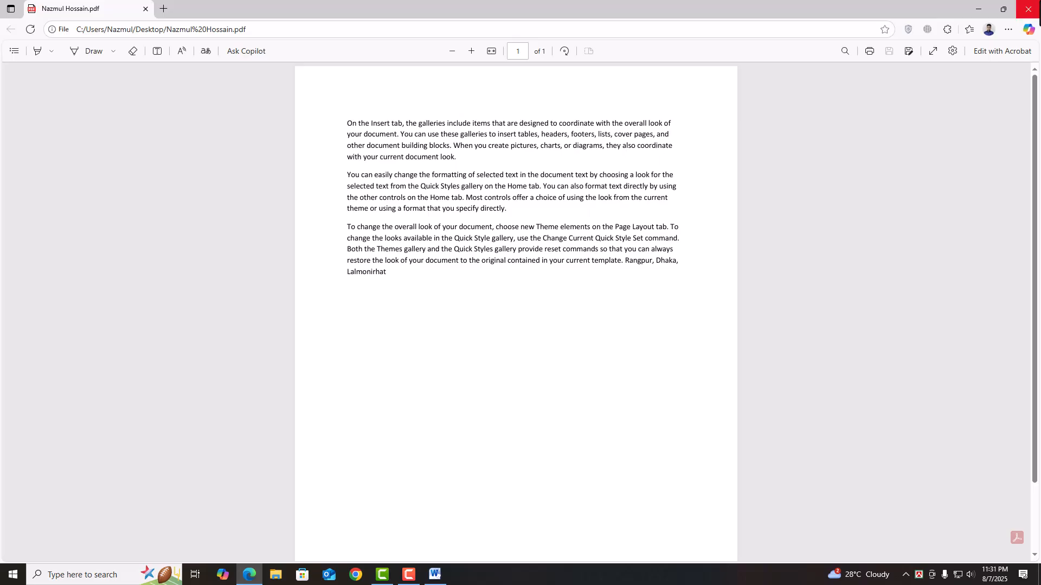
- Close the PDF in Edge, minimize Word to view the desktop, then restore Word
left_click(1028, 9)
left_click(978, 8)
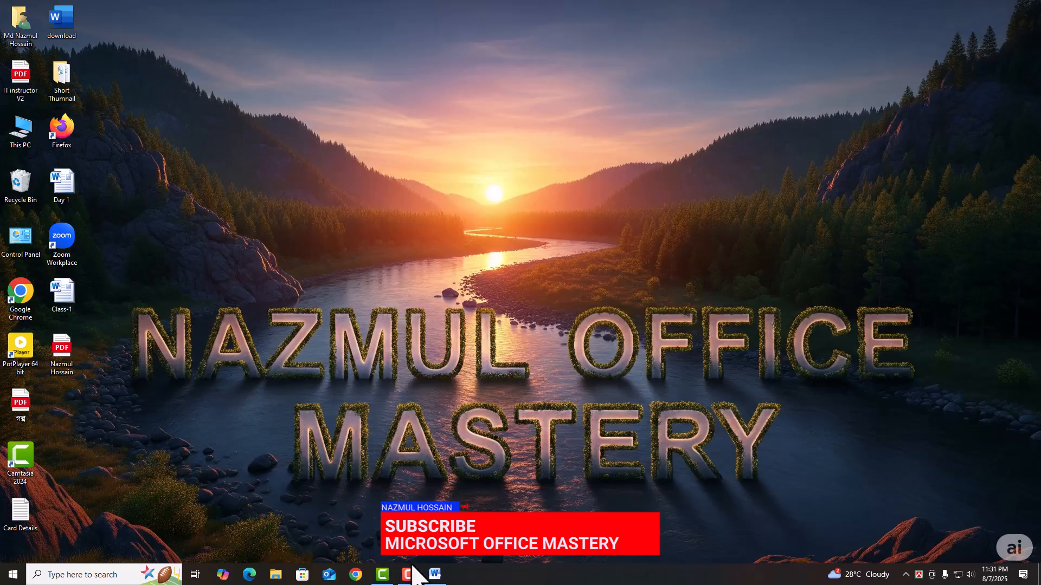
left_click(441, 575)
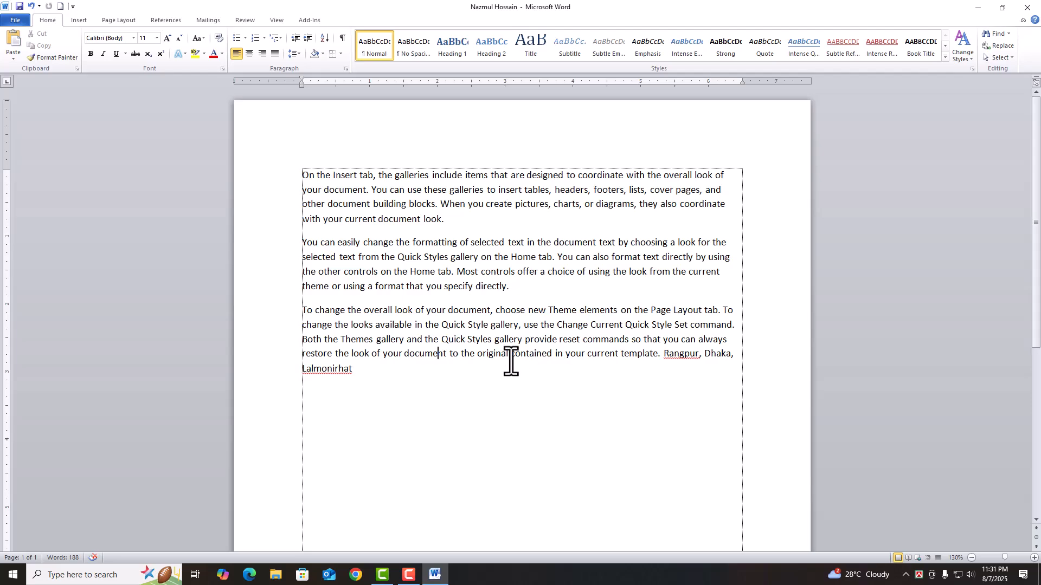
- Show the Print page with its preview, keeping Microsoft Print to PDF as the printer
left_click(21, 17)
left_click(26, 162)
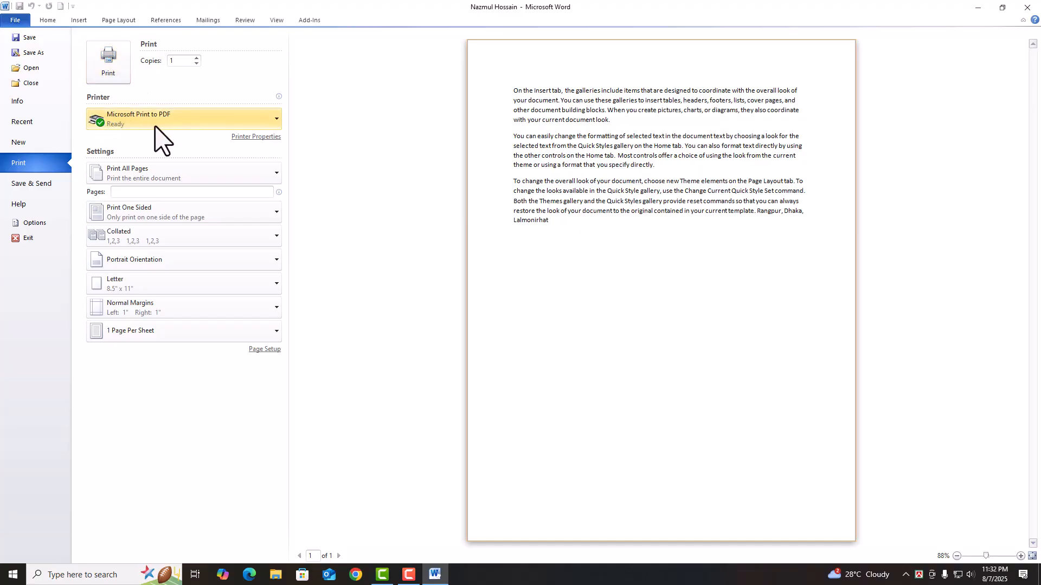
left_click(194, 112)
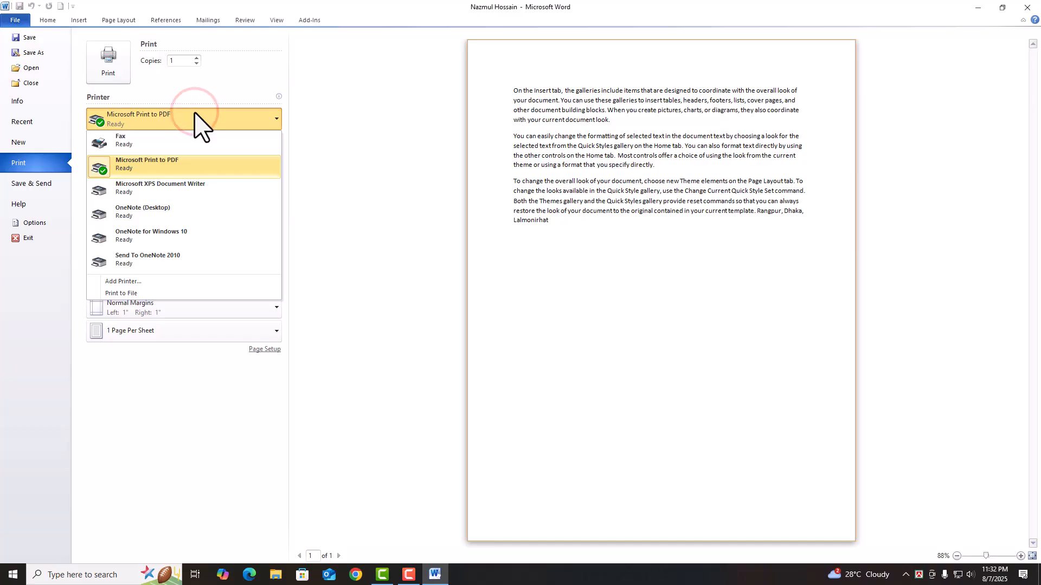
left_click(213, 90)
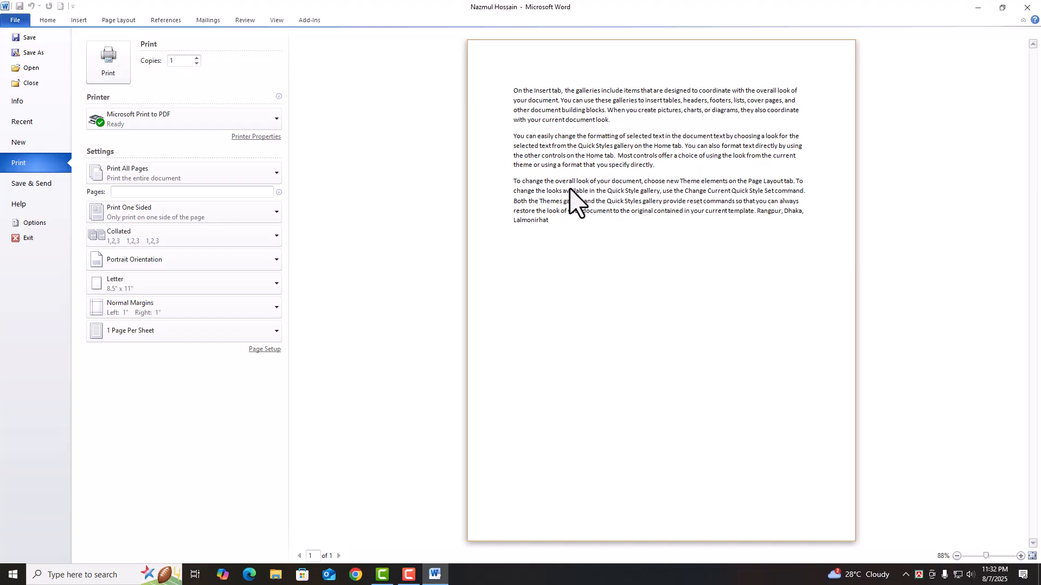
- Adjust the number of copies up and back down with the Copies spinner
left_click(197, 57)
left_click(197, 57)
left_click(196, 58)
left_click(197, 58)
left_click(197, 58)
left_click(197, 57)
left_click(197, 63)
left_click(196, 63)
left_click(196, 63)
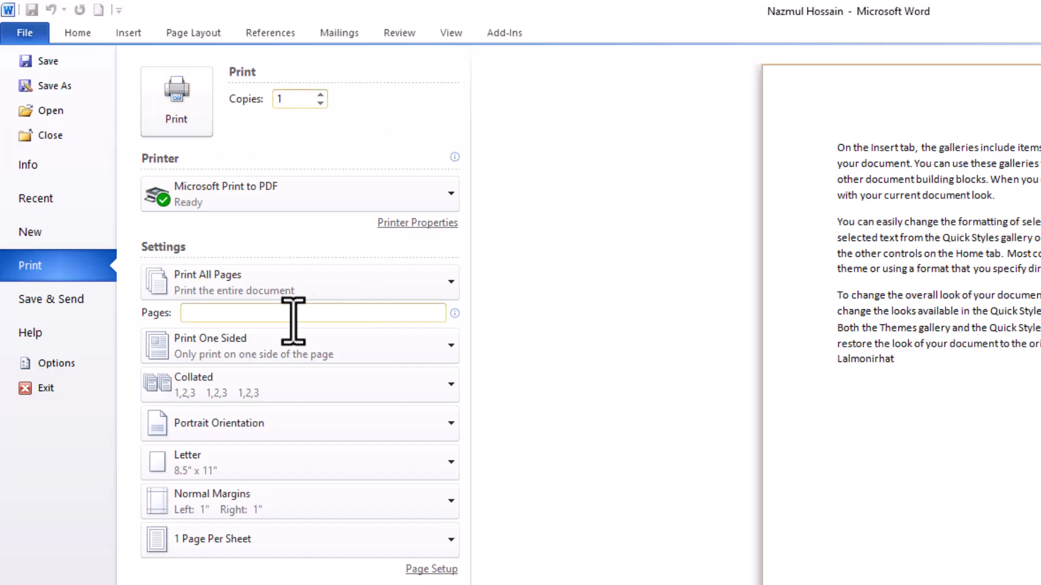
- Print the custom page range 1-5 and set the paper size to A4
left_click(236, 313)
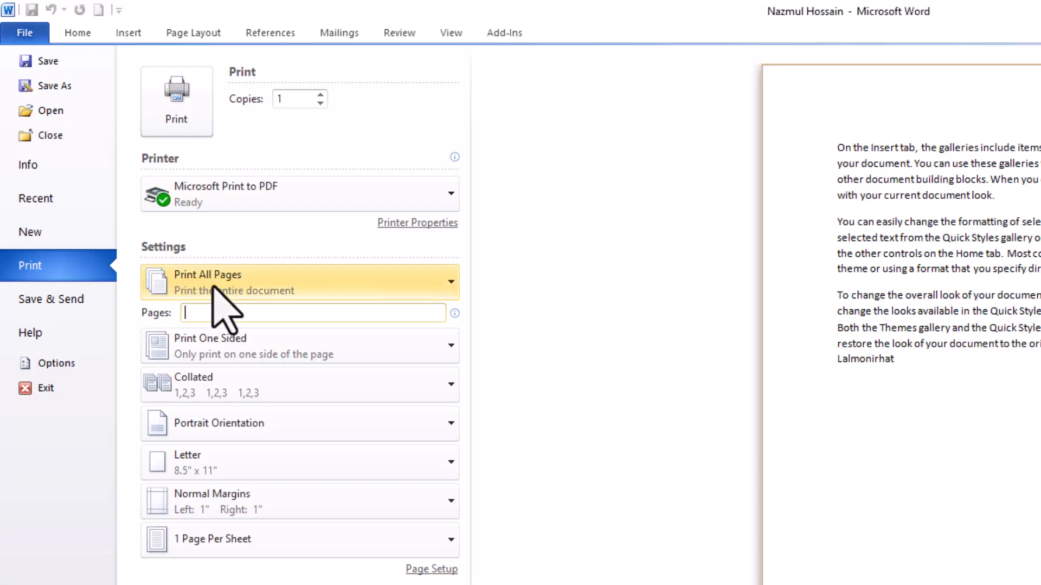
left_click(245, 319)
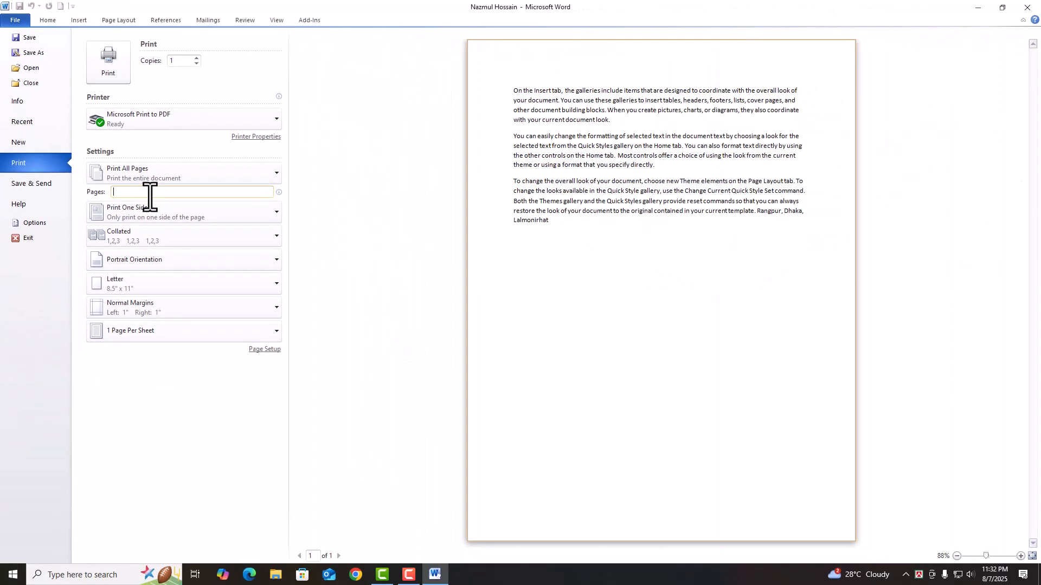
type("1-5")
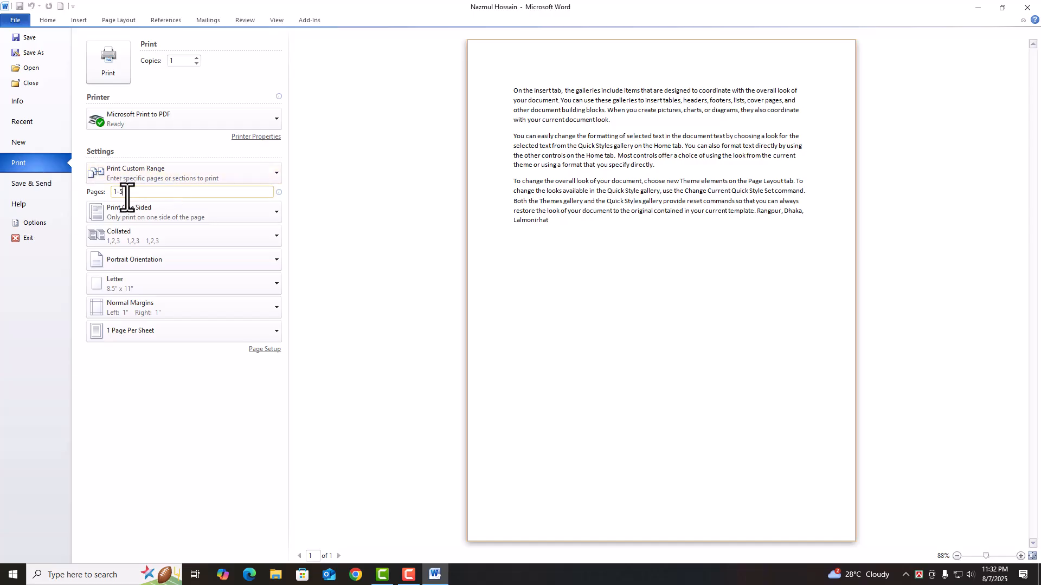
left_click(138, 285)
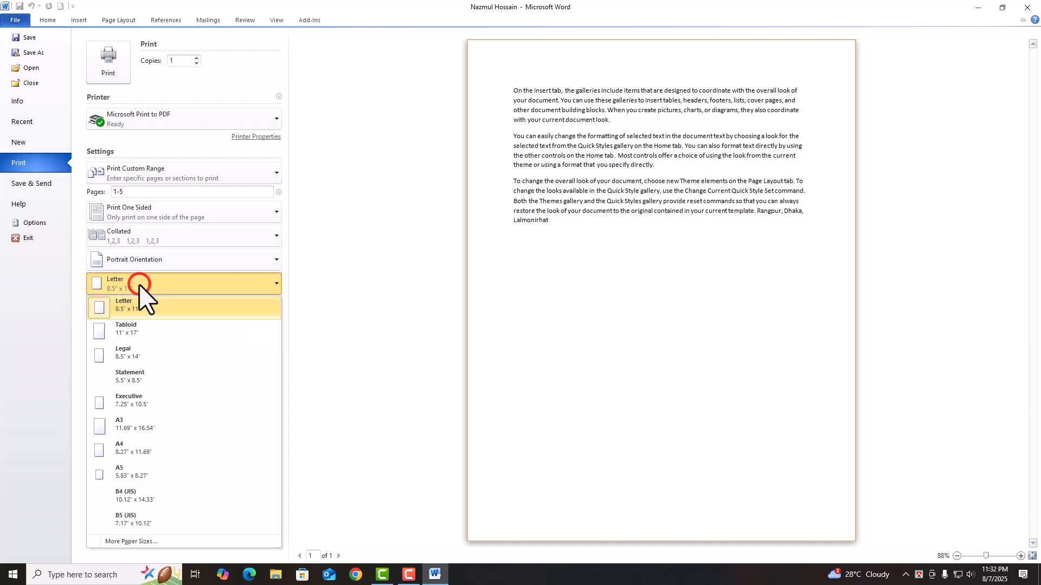
left_click(132, 452)
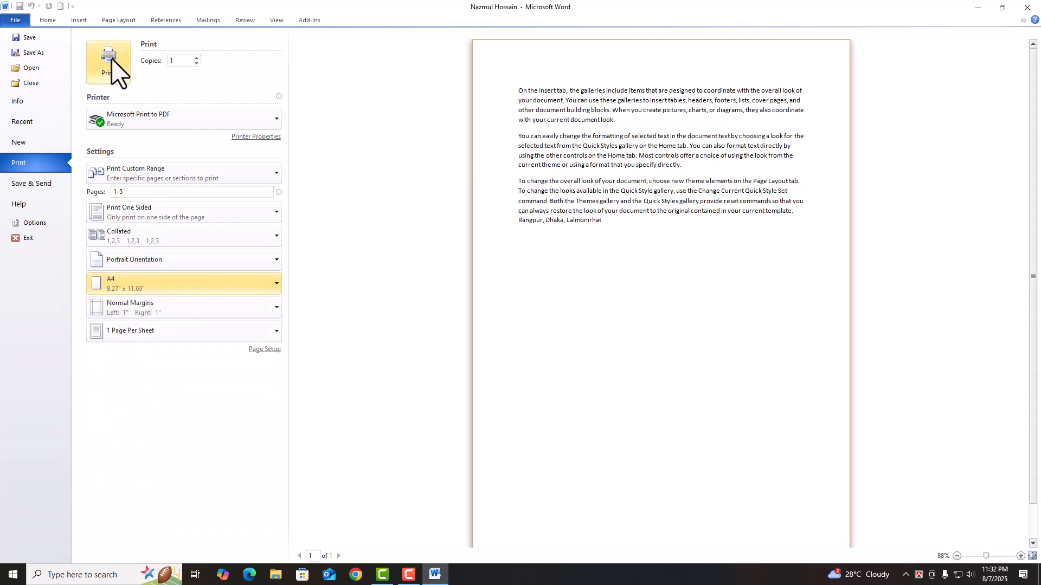